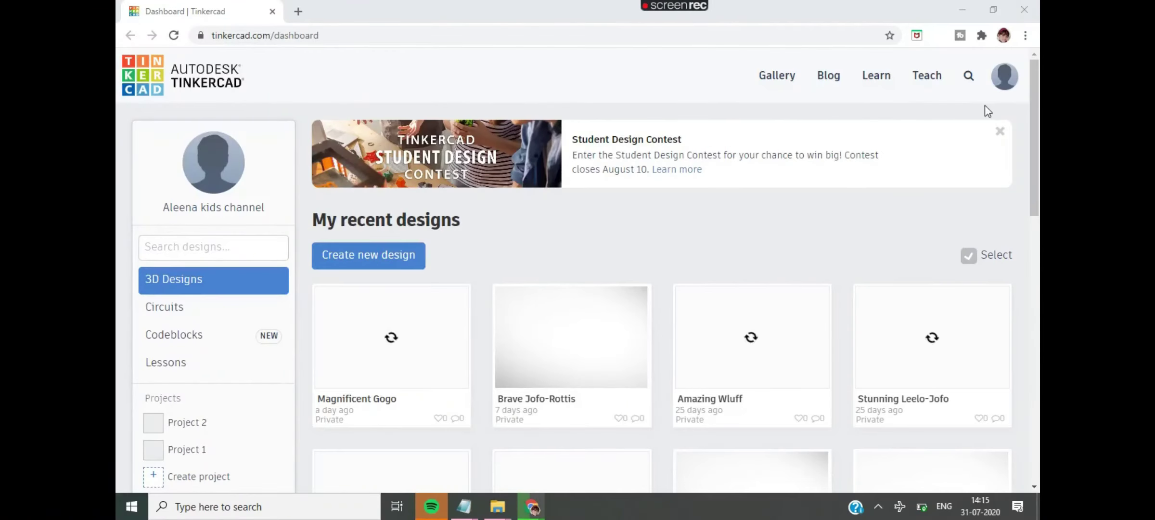
# Show the Circuits designs list and create a new blank circuit
pyautogui.click(255, 318)
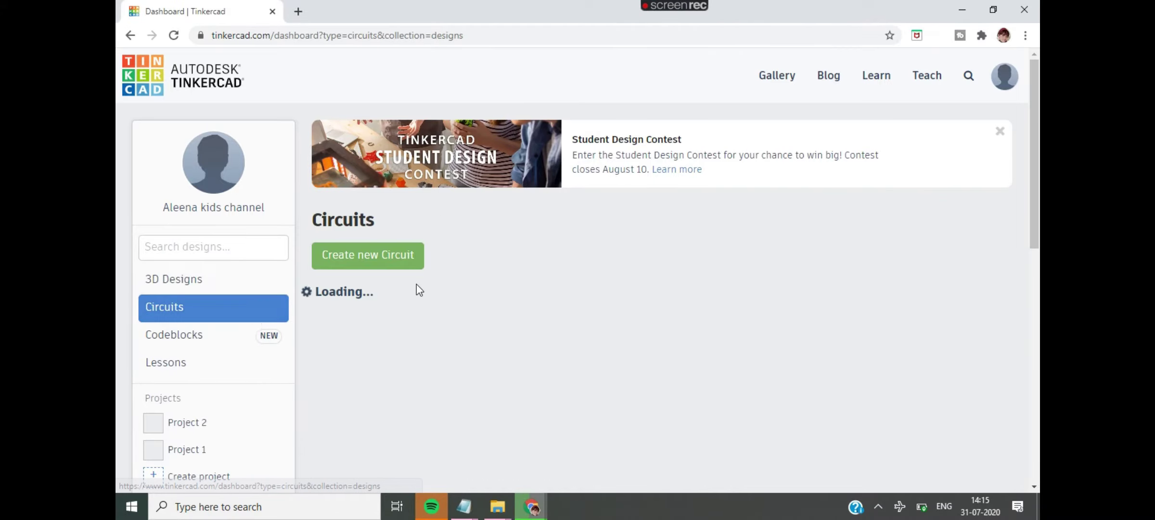
pyautogui.click(398, 266)
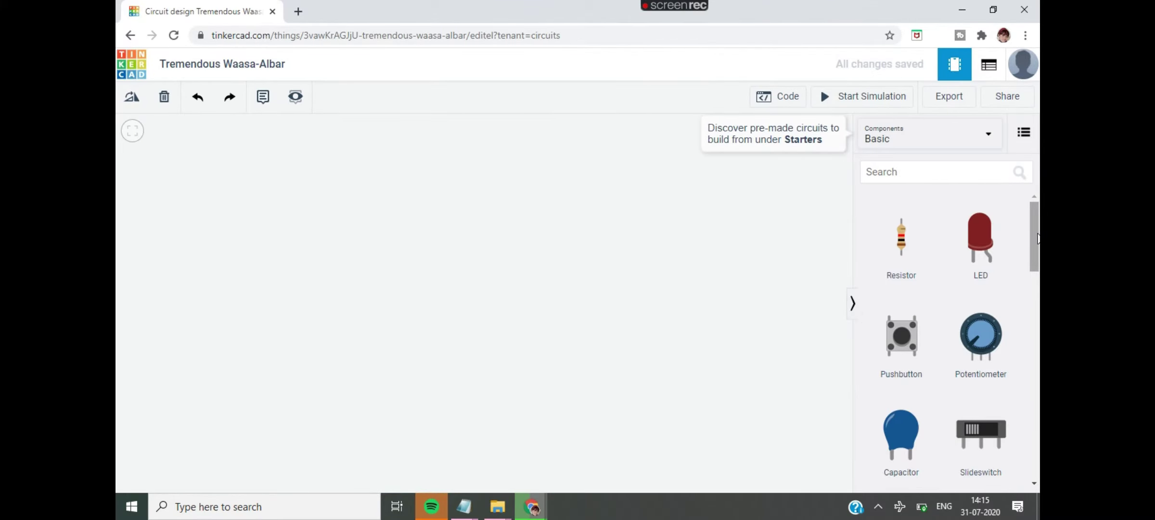
pyautogui.moveTo(1035, 236); pyautogui.dragTo(1036, 340)
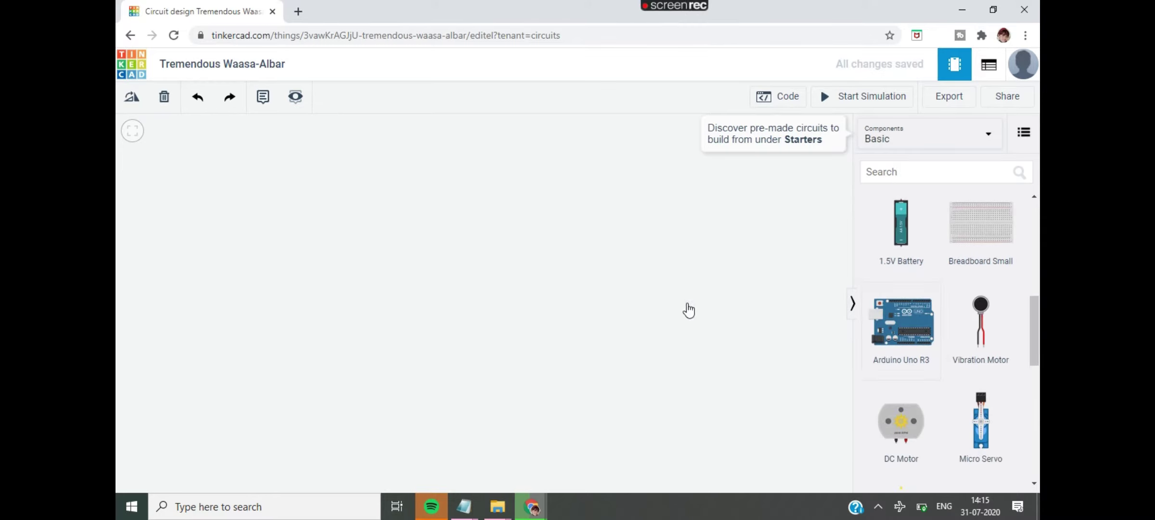
# Place an Arduino Uno R3 board on the workplane and drag in an LED
pyautogui.click(541, 316)
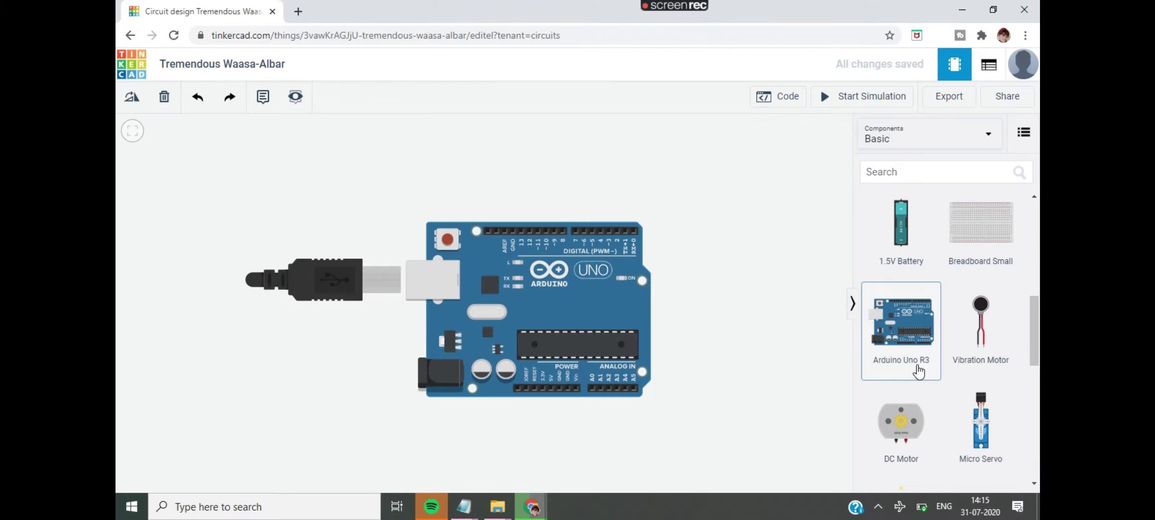
pyautogui.scroll(5, 917, 372)
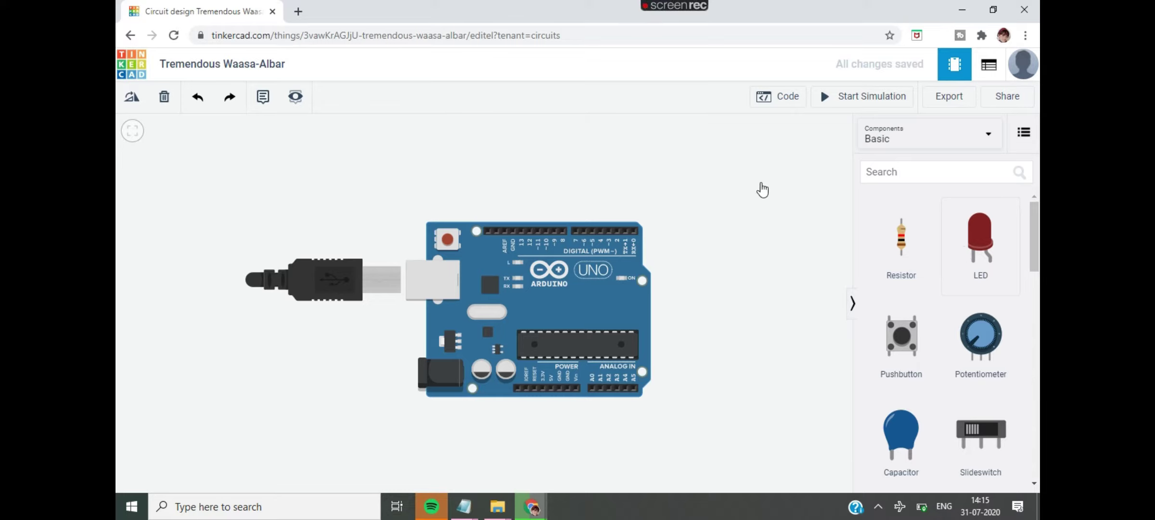
pyautogui.moveTo(962, 253); pyautogui.dragTo(625, 157)
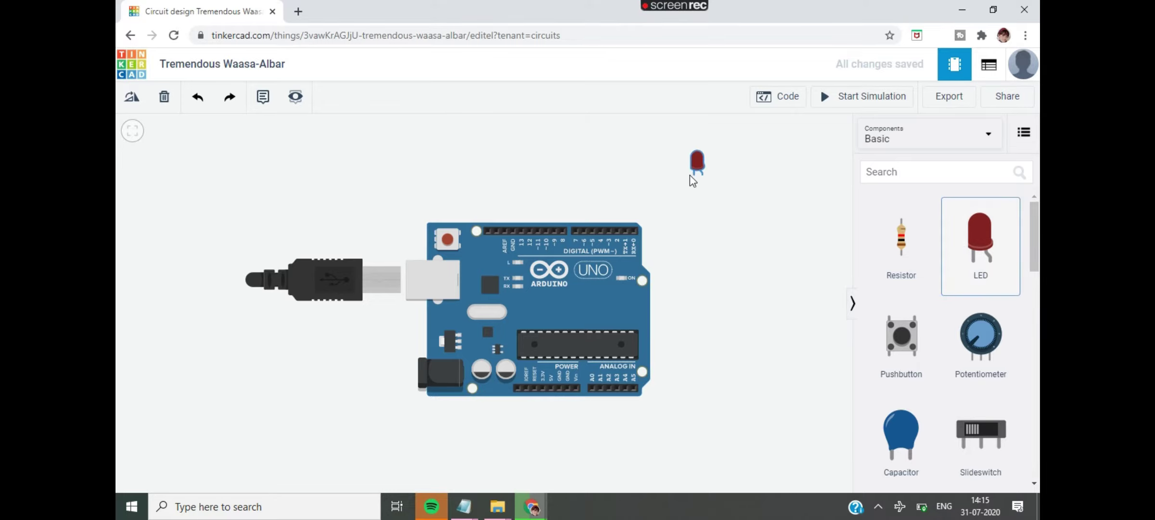
# Place a red LED and a second LED below it, coloured green
pyautogui.click(665, 163)
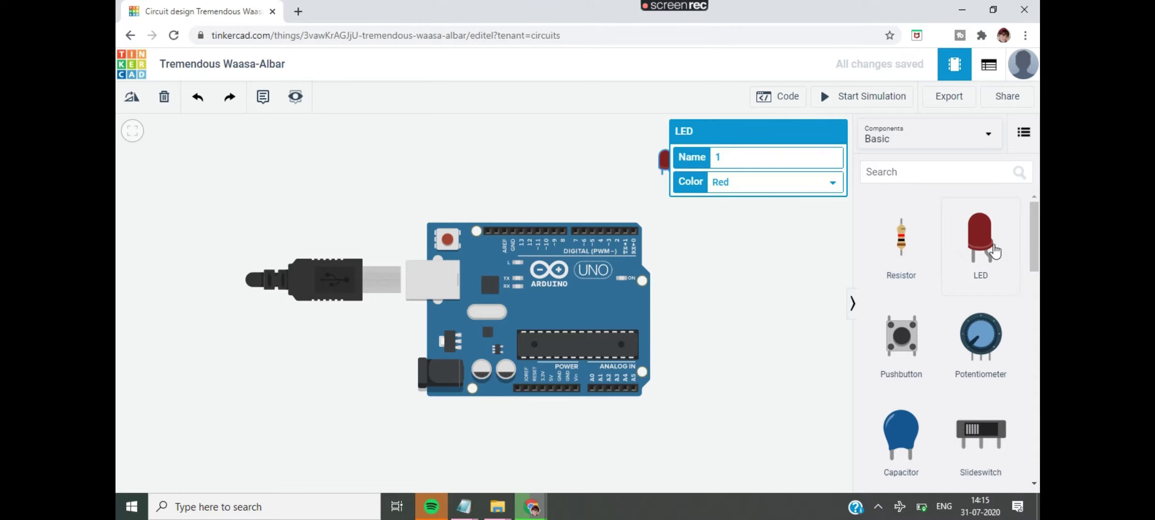
pyautogui.click(990, 249)
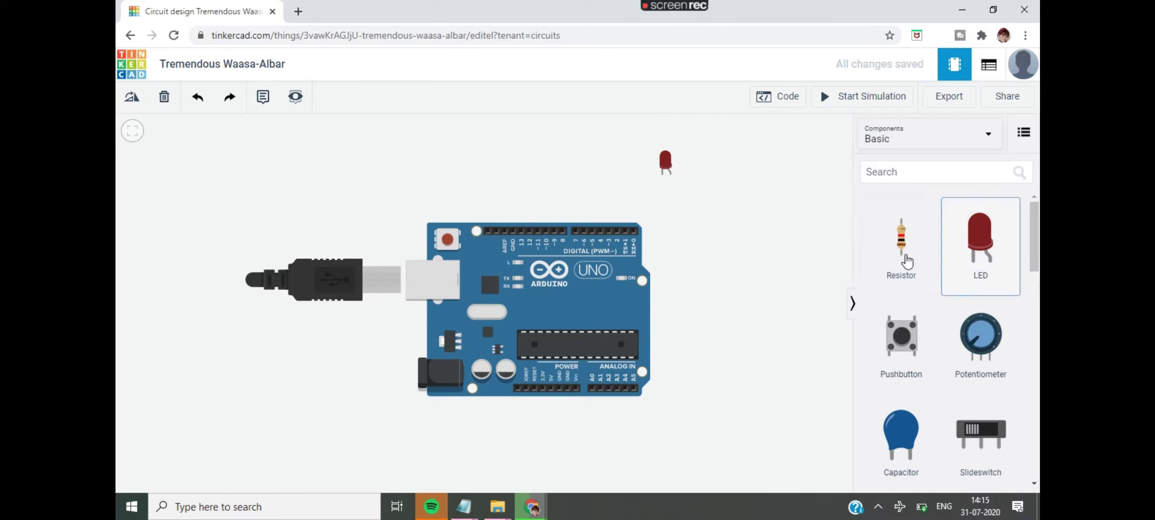
pyautogui.click(669, 213)
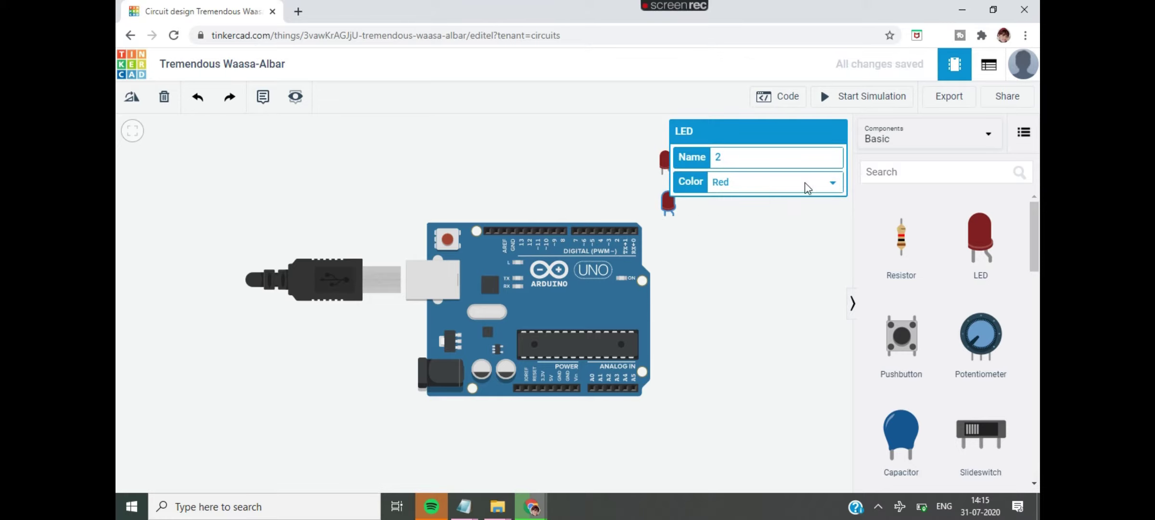
pyautogui.click(834, 183)
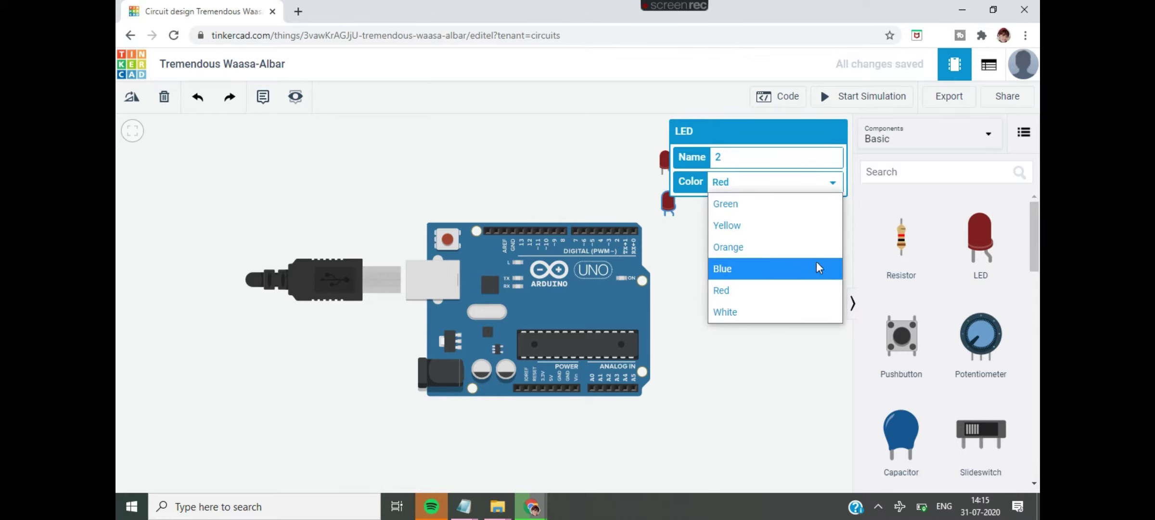
pyautogui.click(808, 204)
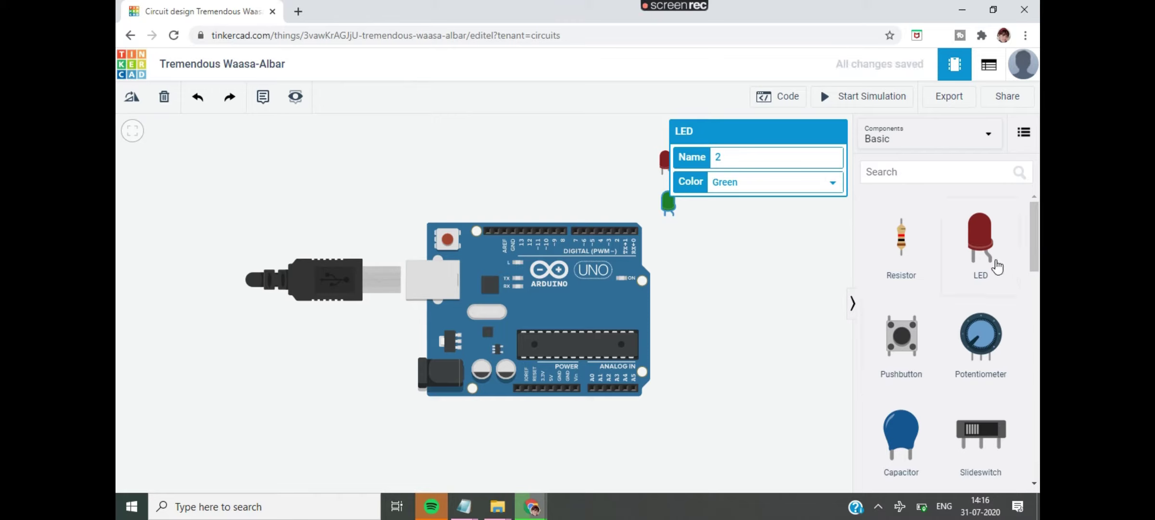
# Add a third LED below the green one, coloured yellow, and start a wire from the red LED
pyautogui.moveTo(995, 265); pyautogui.dragTo(666, 267)
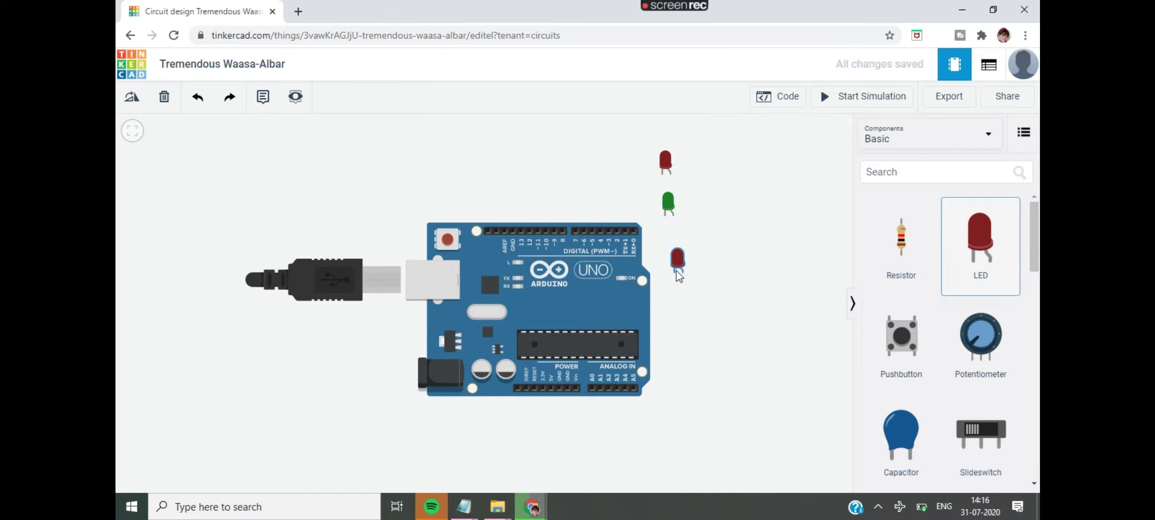
pyautogui.moveTo(666, 268); pyautogui.dragTo(673, 267)
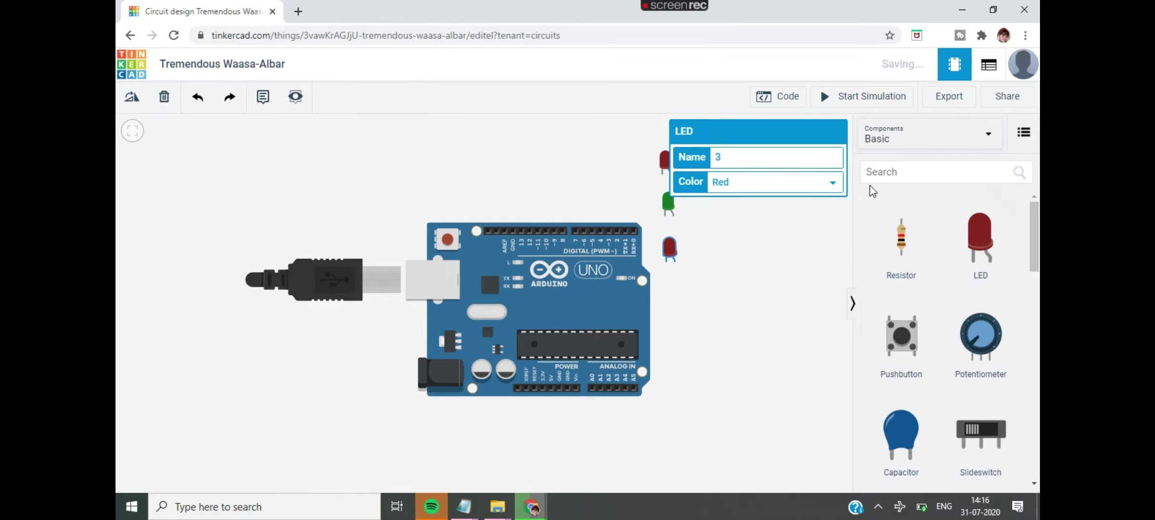
pyautogui.click(833, 184)
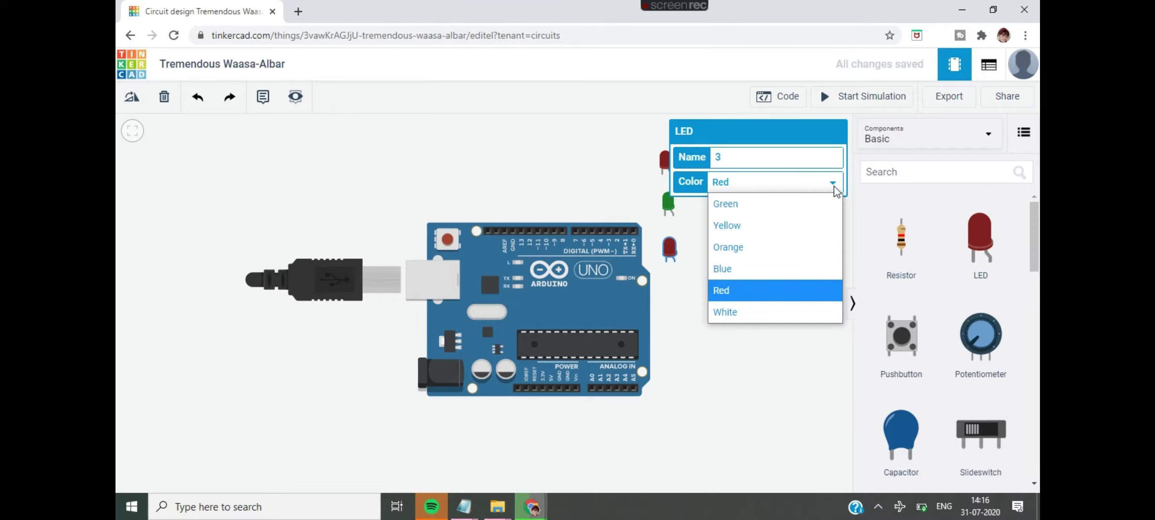
pyautogui.click(822, 224)
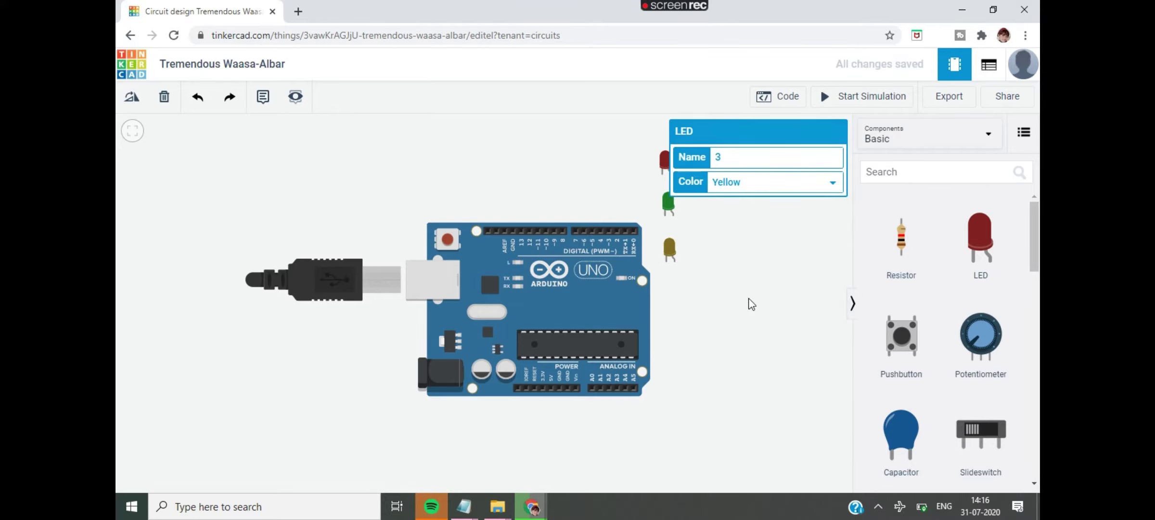
pyautogui.click(664, 173)
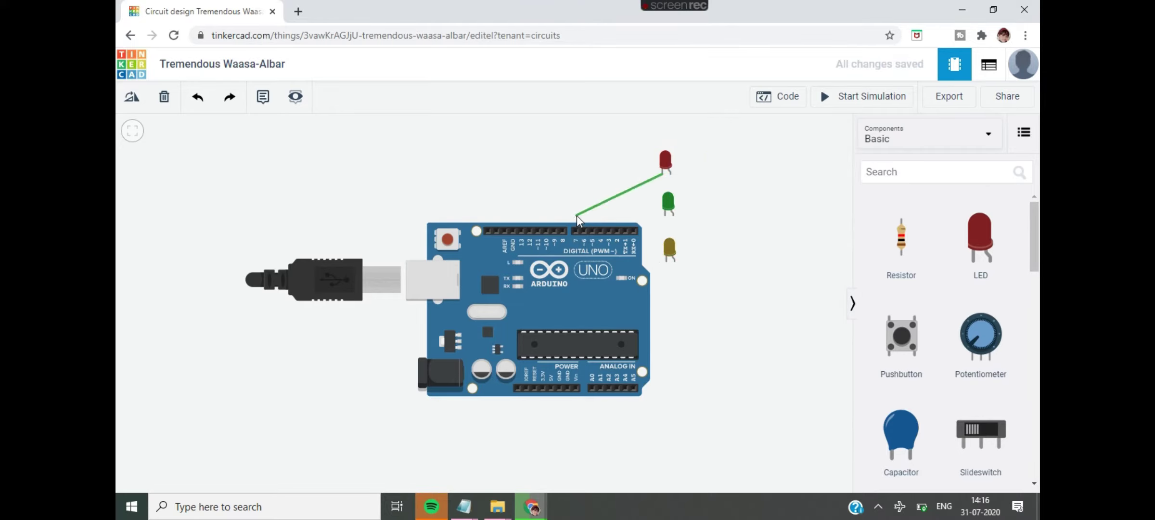
# Wire the red LED's cathode to GND and its anode to pin 4
pyautogui.click(514, 236)
pyautogui.click(727, 192)
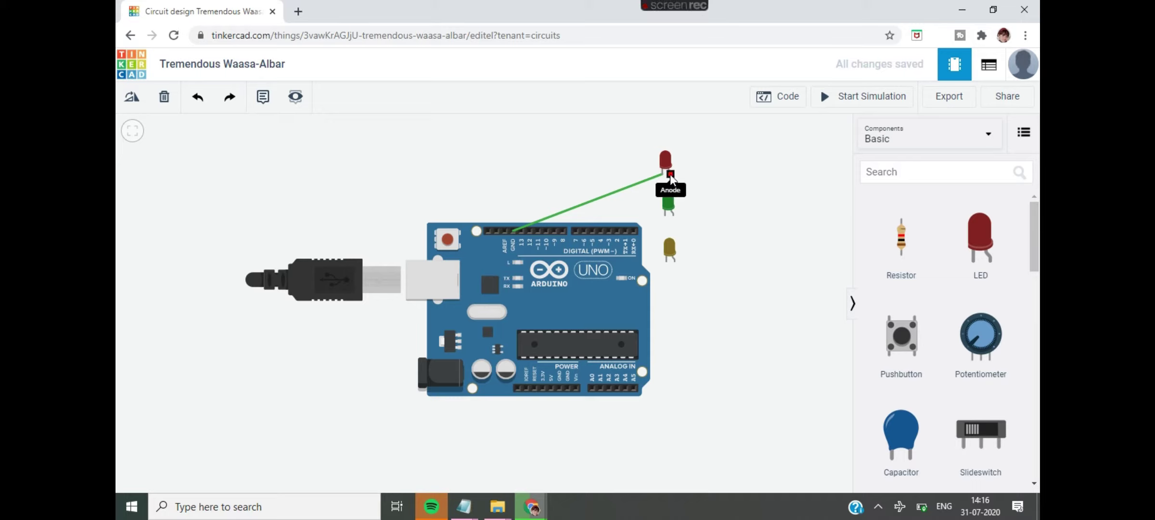
pyautogui.click(670, 178)
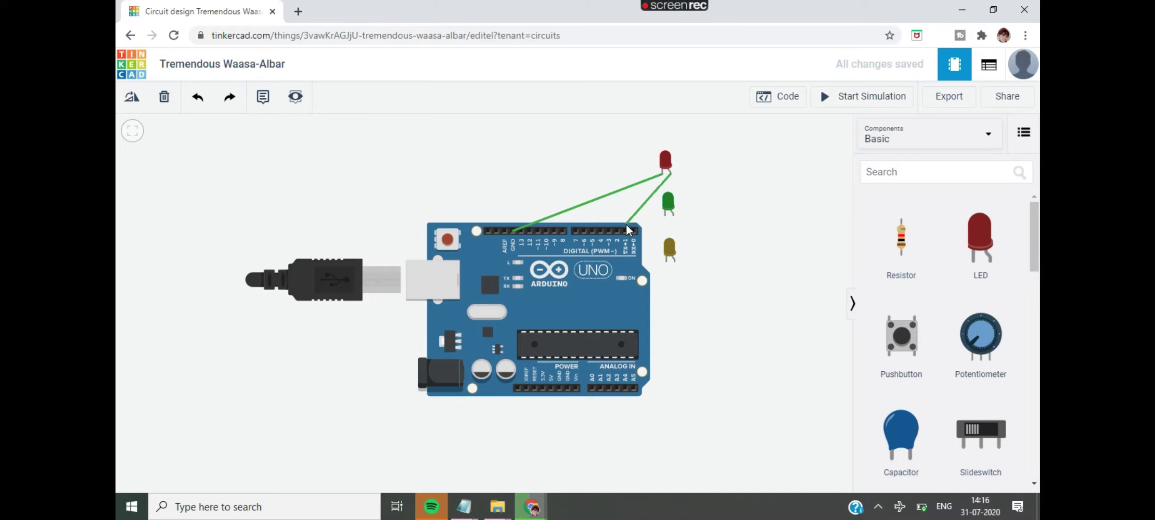
pyautogui.click(600, 236)
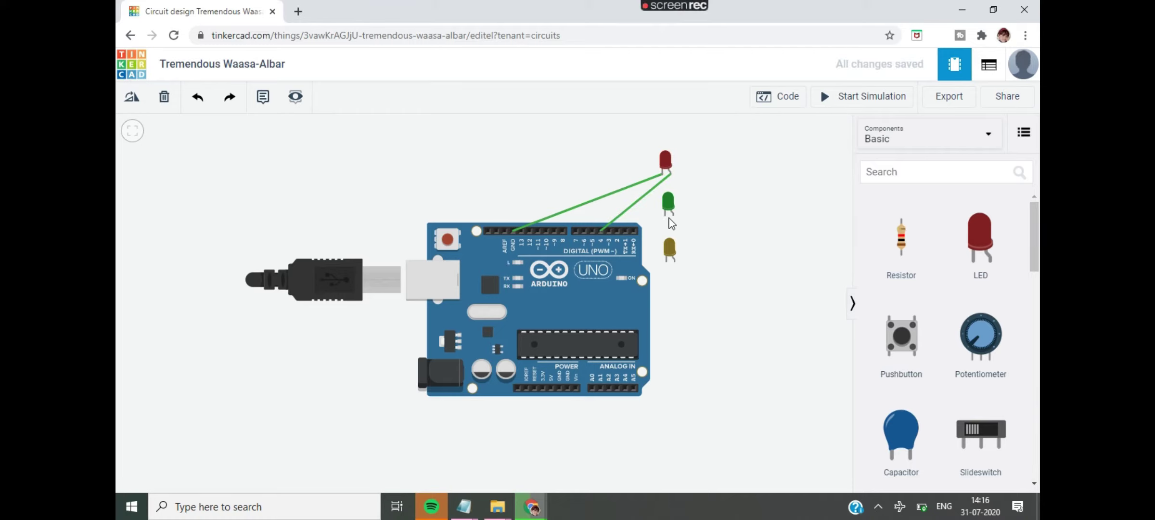
# Wire the green and yellow LEDs' cathodes to GND
pyautogui.click(665, 216)
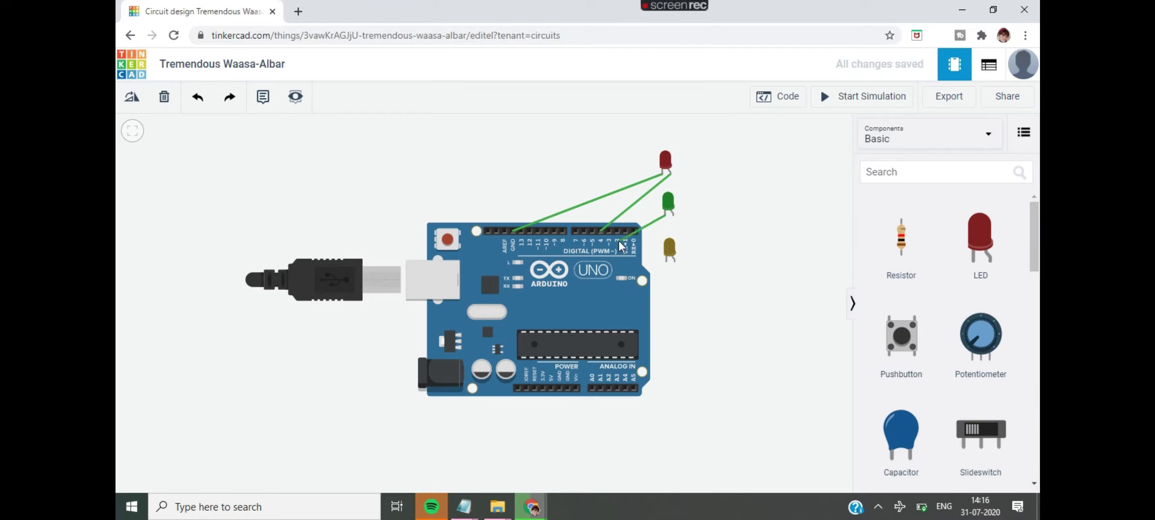
pyautogui.click(560, 390)
pyautogui.click(722, 305)
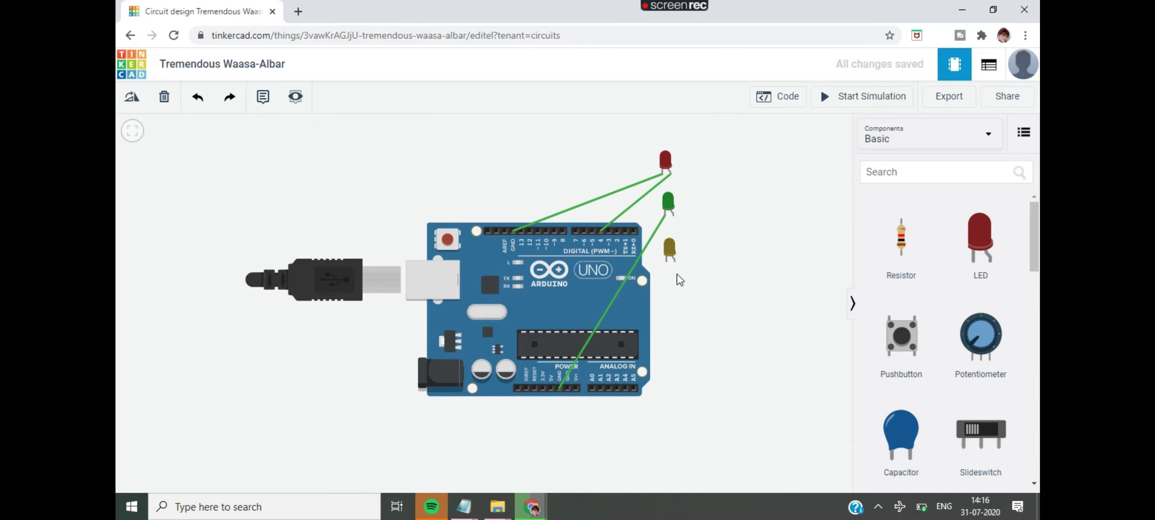
pyautogui.click(668, 260)
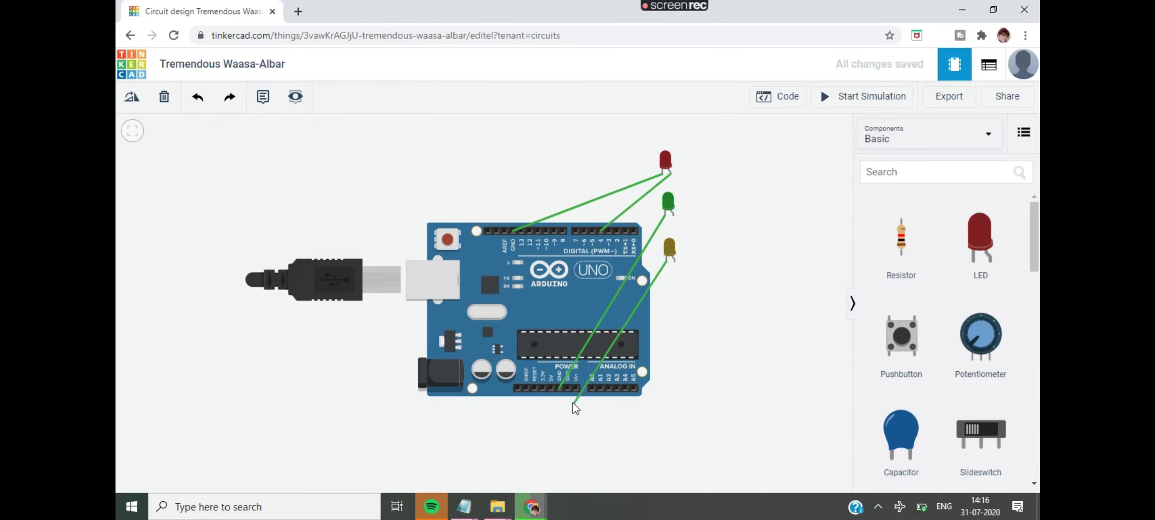
pyautogui.click(568, 389)
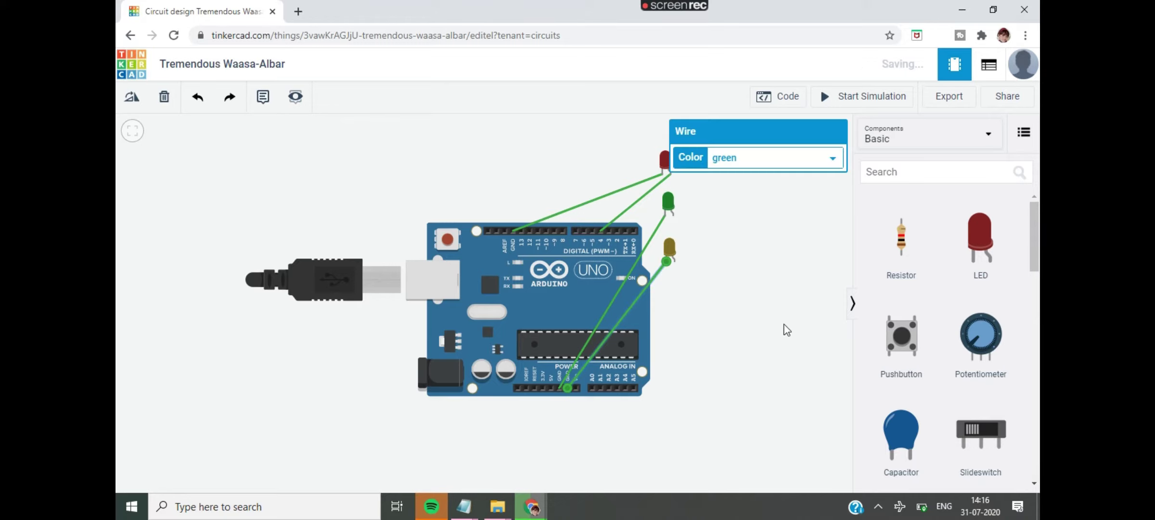
pyautogui.click(773, 313)
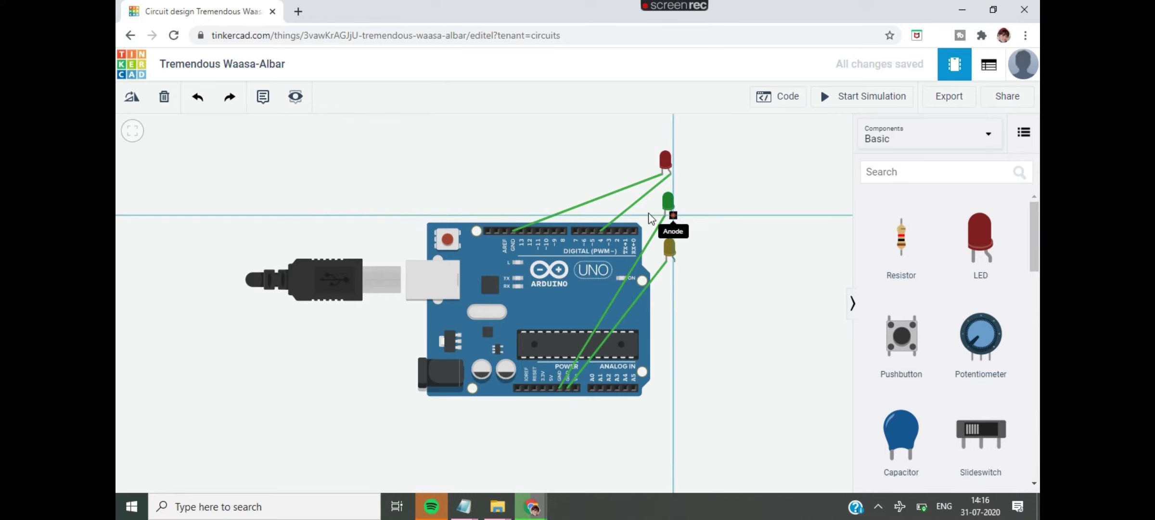
# Connect the green LED's wire to pin D7
pyautogui.click(578, 233)
pyautogui.click(578, 234)
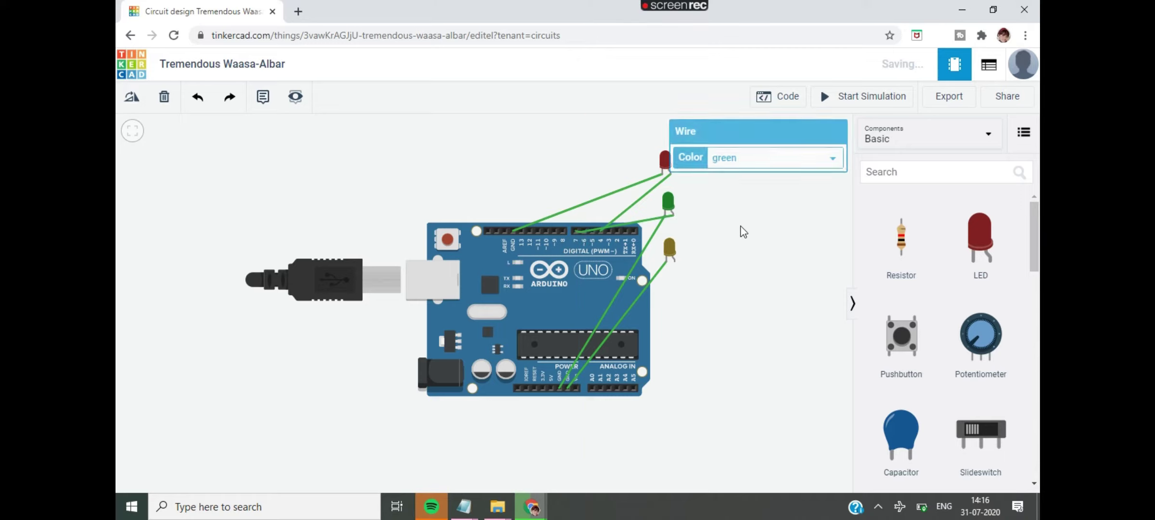
pyautogui.click(742, 232)
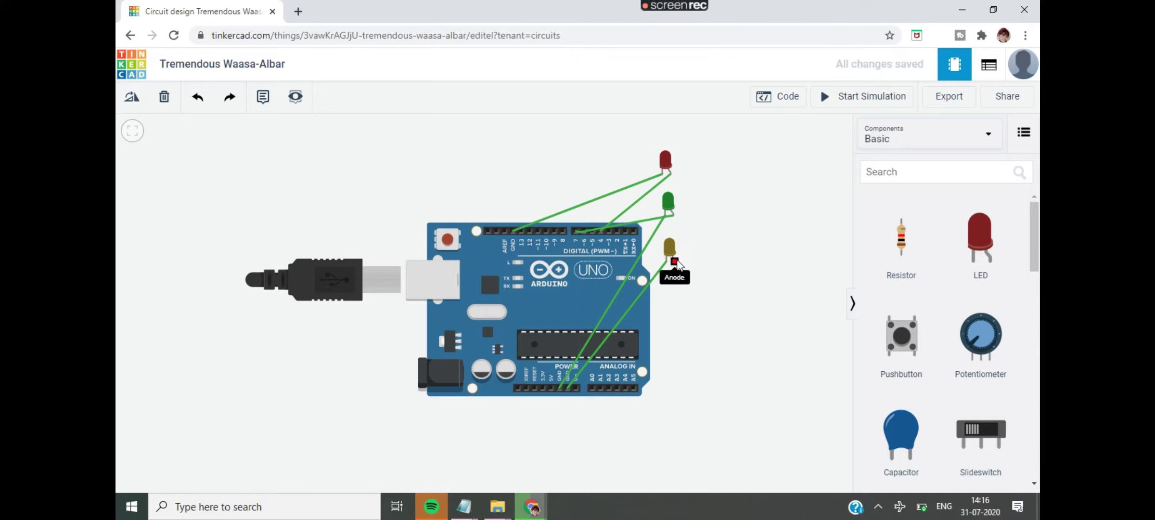
pyautogui.moveTo(650, 263); pyautogui.dragTo(628, 253)
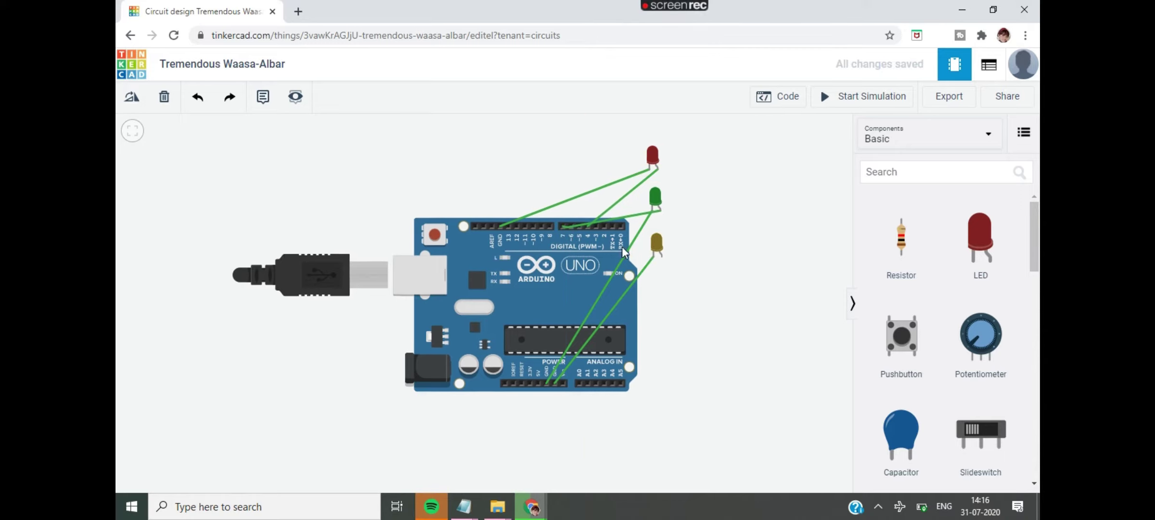
# Wire the yellow LED to pin 10, then delete the default code blocks
pyautogui.click(650, 253)
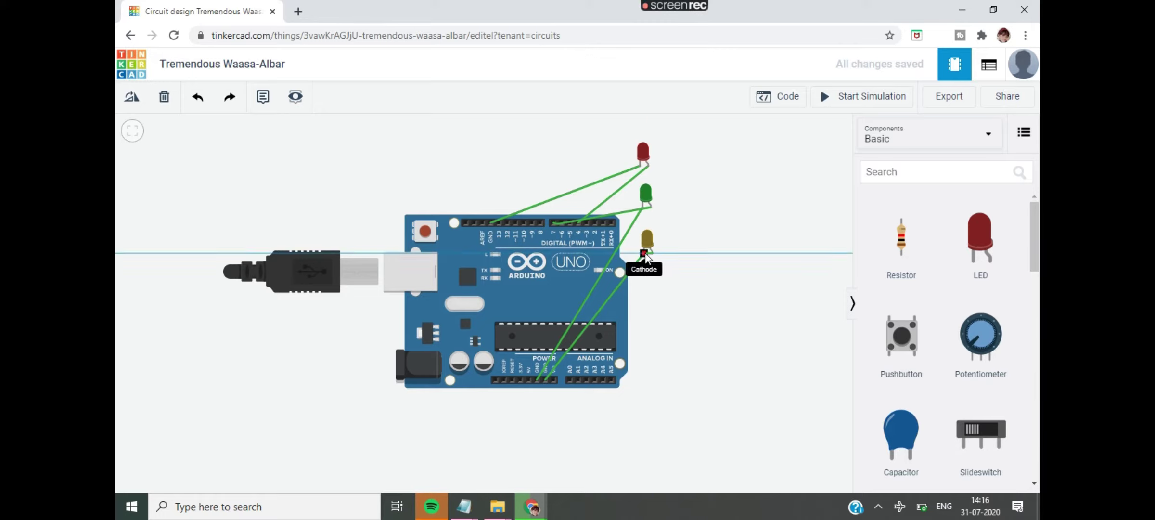
pyautogui.click(524, 221)
pyautogui.click(738, 387)
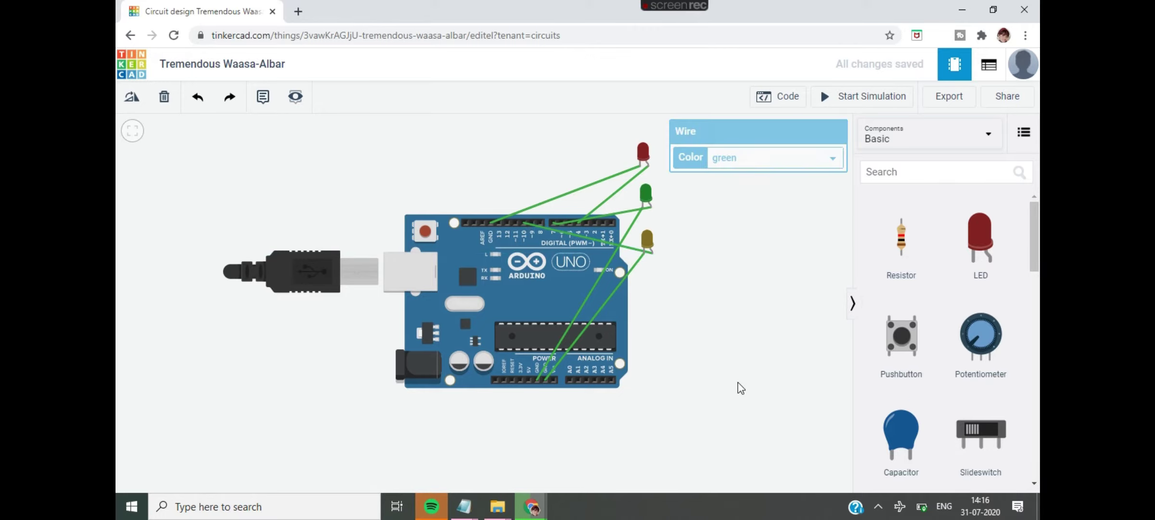
pyautogui.click(782, 98)
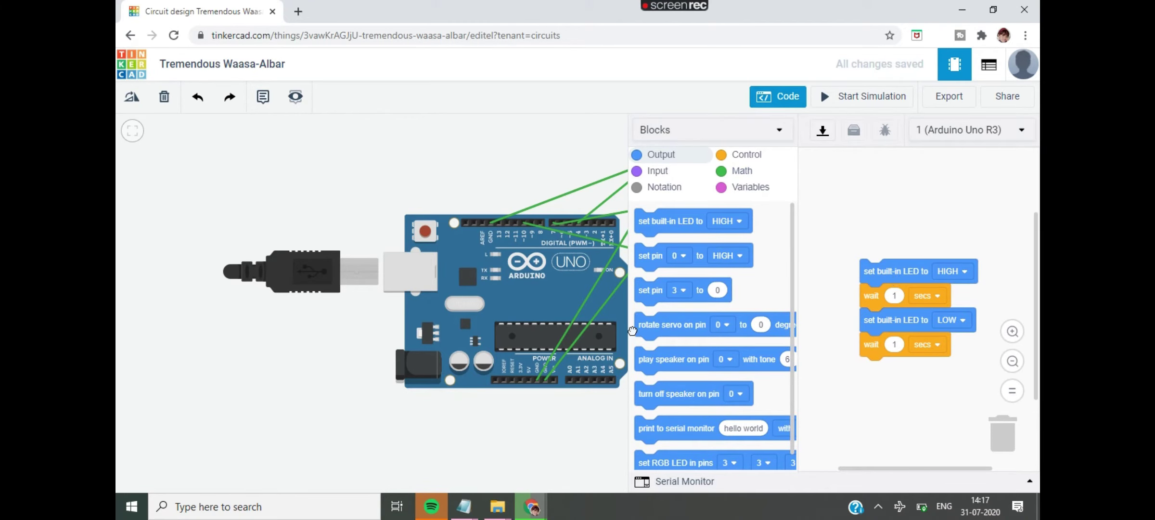
pyautogui.moveTo(893, 278); pyautogui.dragTo(625, 326)
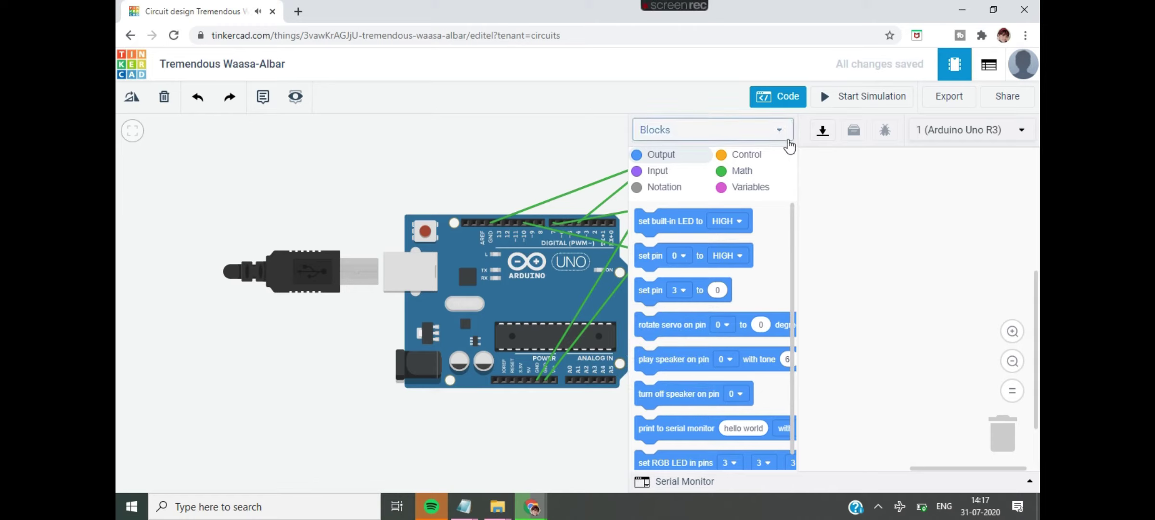
# Switch the code editor to Text mode, then choose Blocks mode again
pyautogui.click(753, 134)
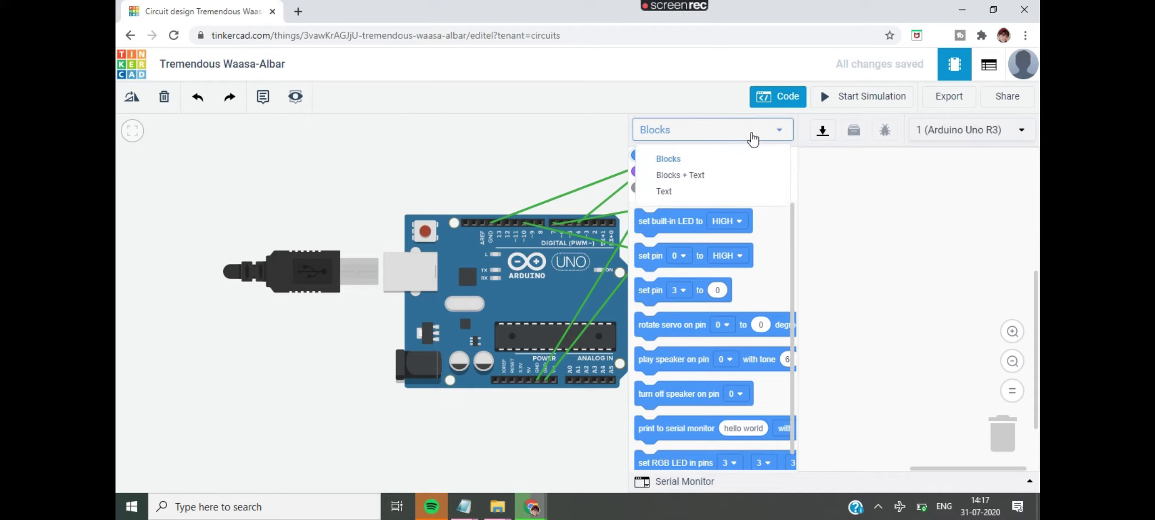
pyautogui.click(737, 200)
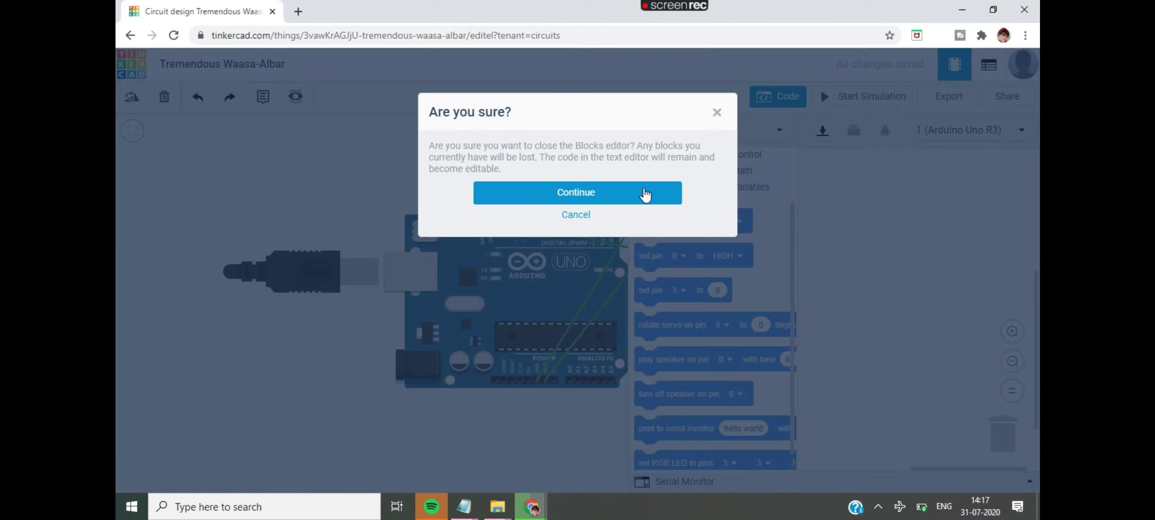
pyautogui.click(632, 199)
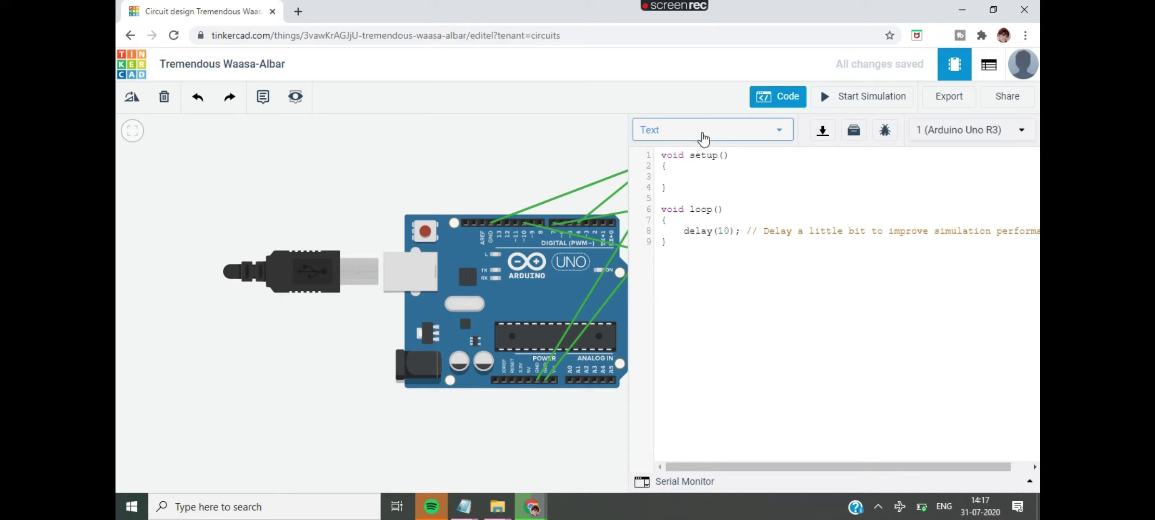
pyautogui.click(704, 136)
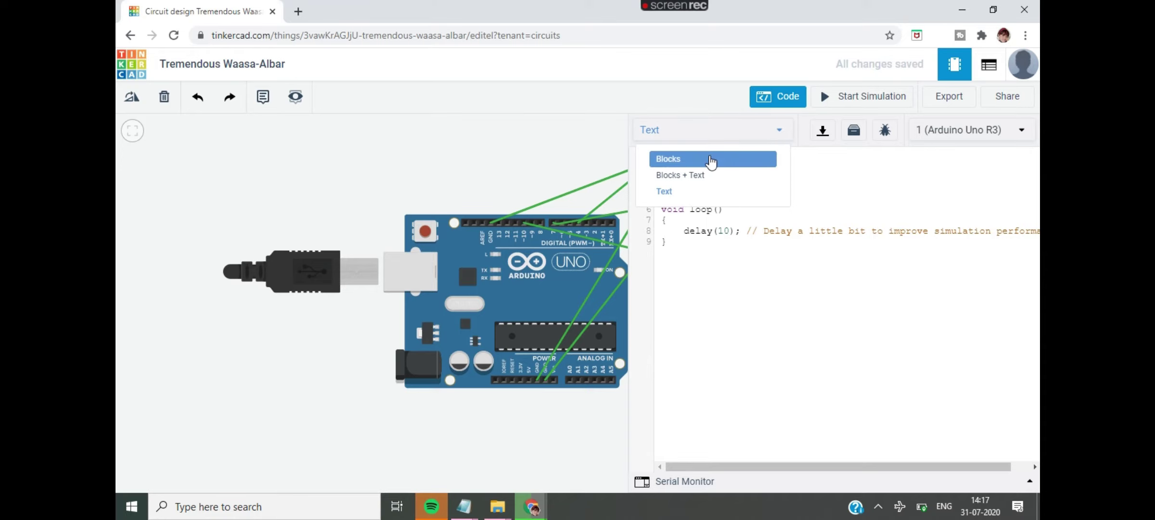
pyautogui.click(709, 161)
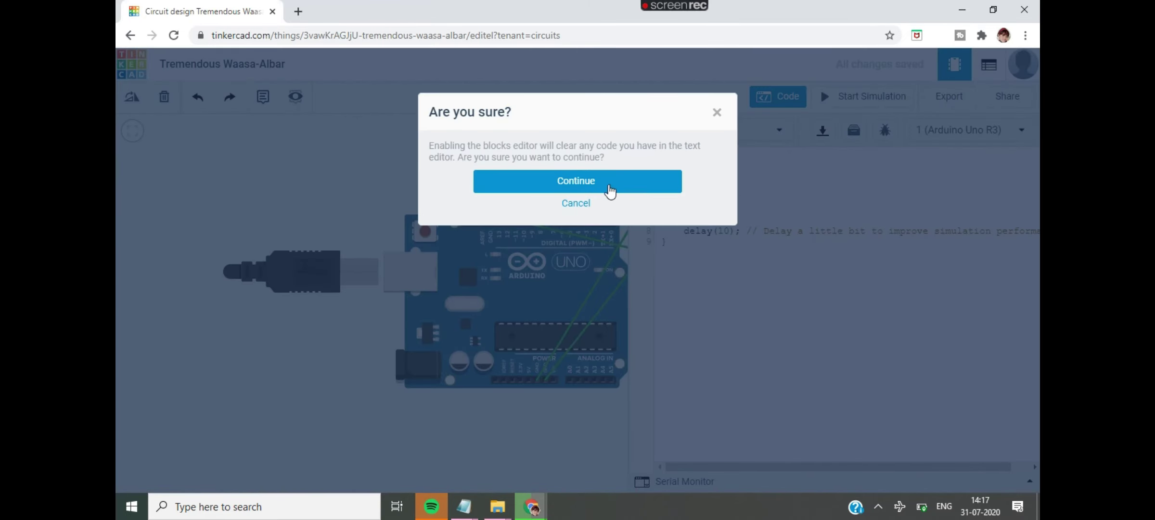
# Confirm Blocks mode, delete the default stack, and add a 'set pin HIGH' block
pyautogui.click(609, 184)
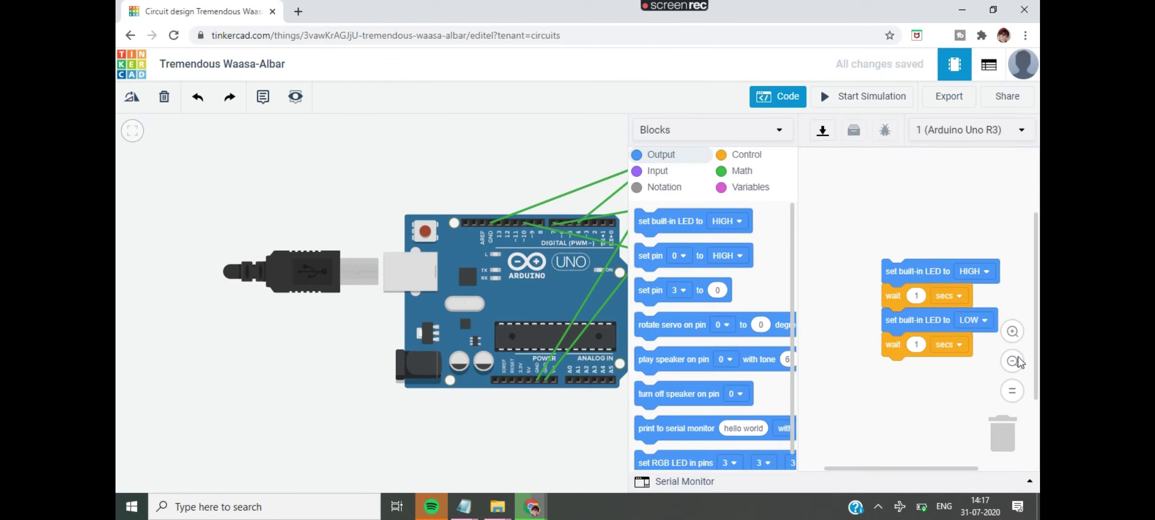
pyautogui.moveTo(925, 266)
pyautogui.mouseDown()
pyautogui.moveTo(697, 292)
pyautogui.moveTo(658, 309)
pyautogui.moveTo(461, 317)
pyautogui.moveTo(567, 301)
pyautogui.mouseUp()
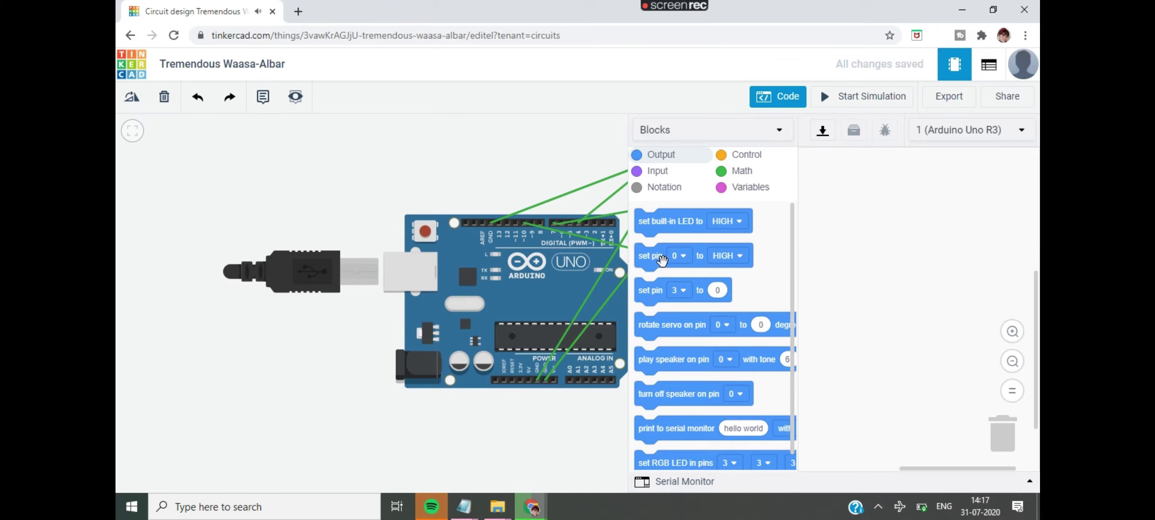
pyautogui.moveTo(662, 260)
pyautogui.mouseDown()
pyautogui.moveTo(870, 207)
pyautogui.moveTo(863, 161)
pyautogui.moveTo(865, 173)
pyautogui.mouseUp()
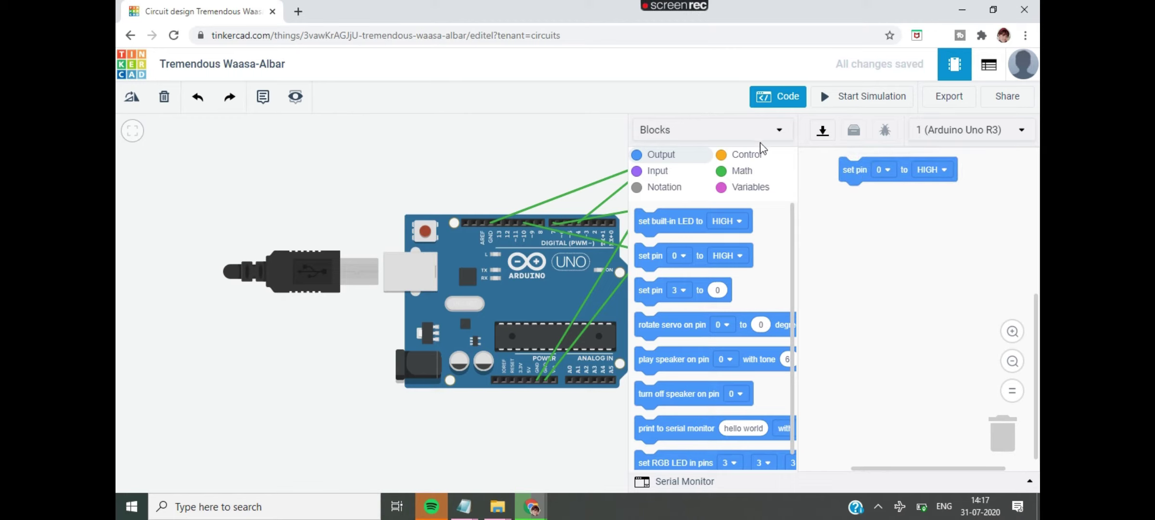
# Add a 'wait 1 secs' block and set the pin block to pin 4
pyautogui.click(753, 156)
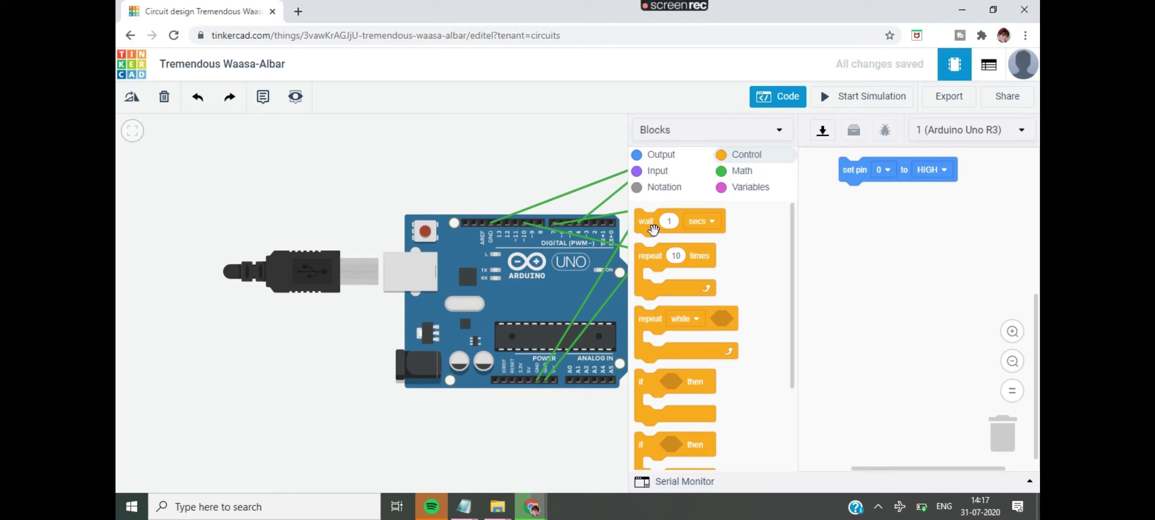
pyautogui.moveTo(652, 228); pyautogui.dragTo(855, 203)
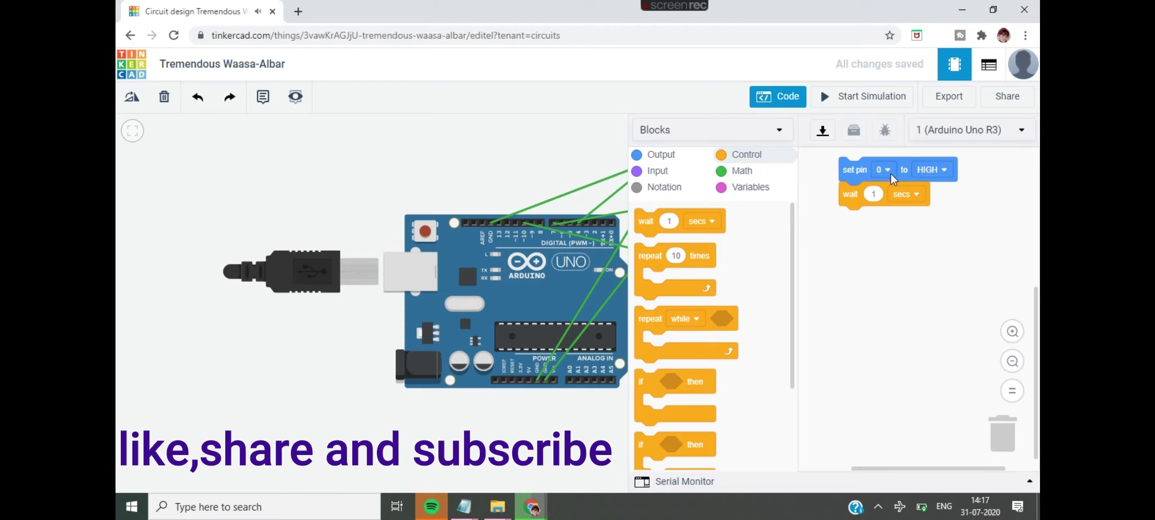
pyautogui.click(890, 172)
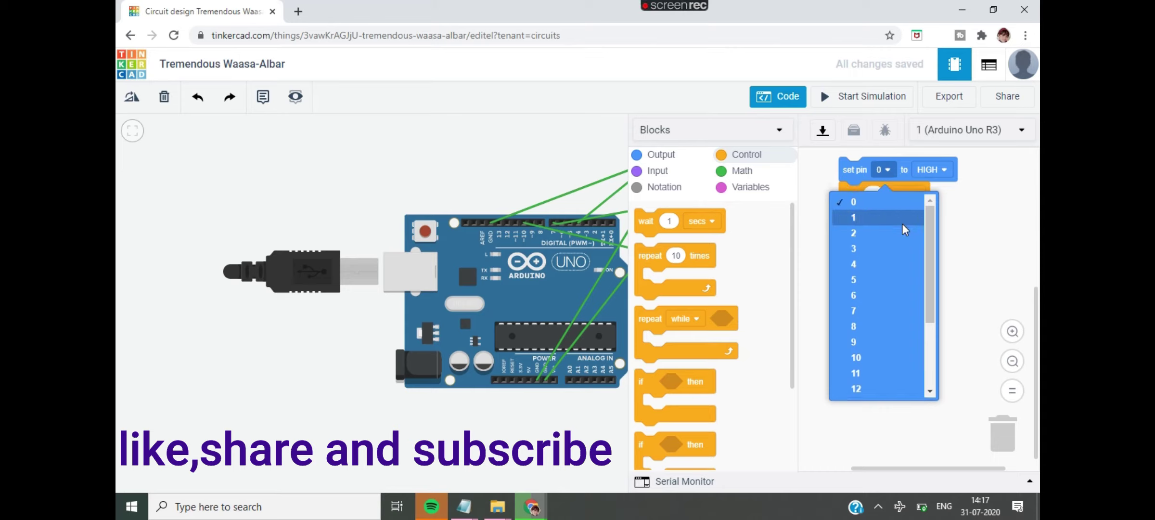
pyautogui.click(902, 263)
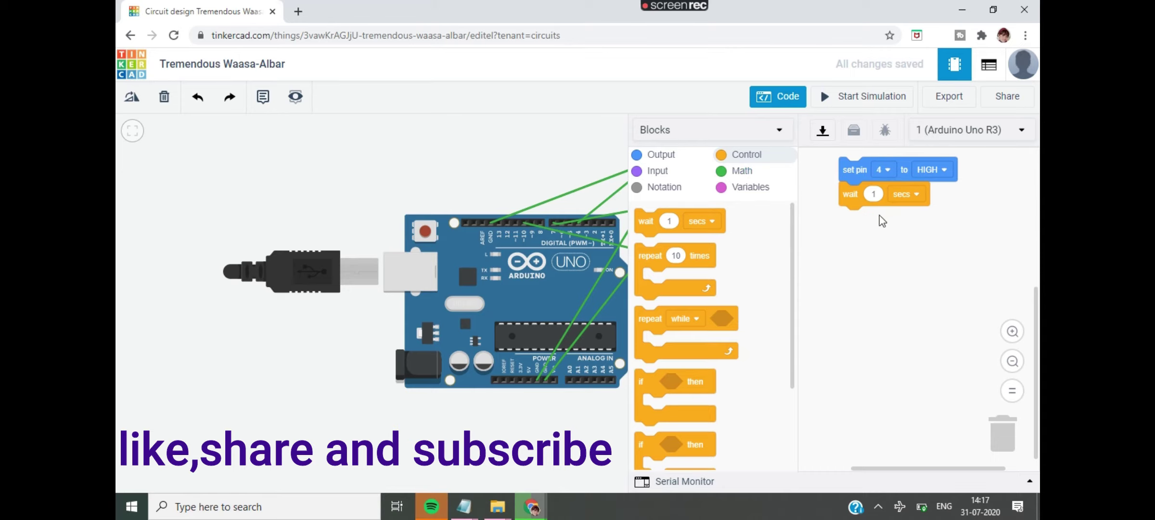
# Duplicate the pin 4 and wait pair beneath the first
pyautogui.rightClick(848, 168)
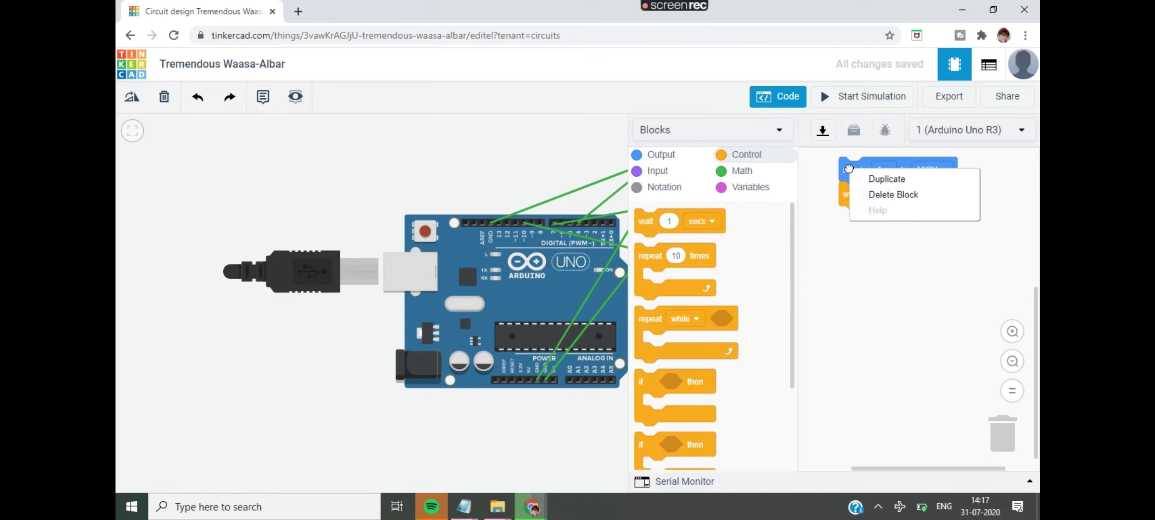
pyautogui.click(880, 179)
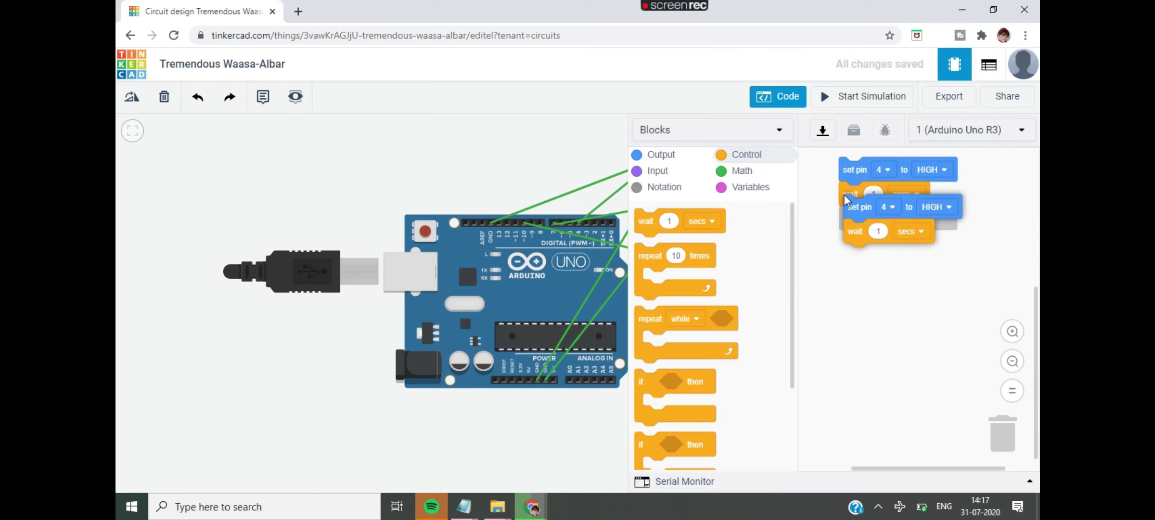
pyautogui.click(846, 199)
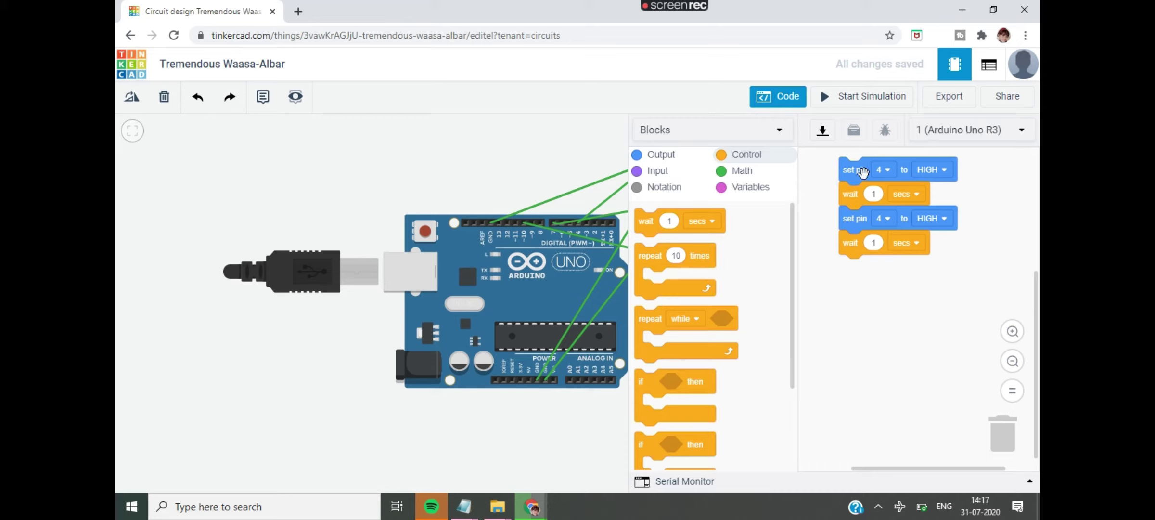
pyautogui.rightClick(862, 172)
pyautogui.click(830, 310)
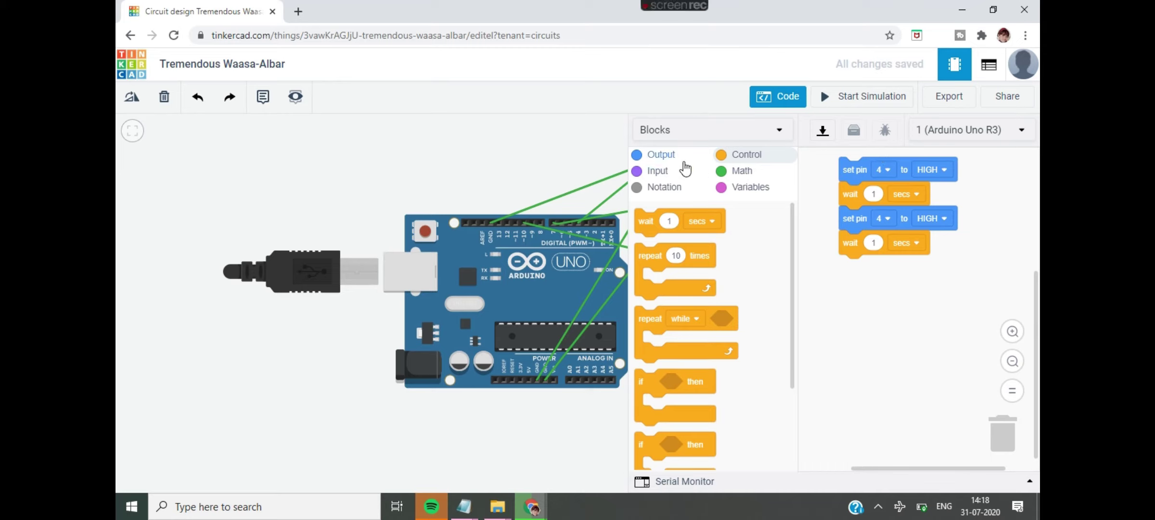
pyautogui.click(686, 169)
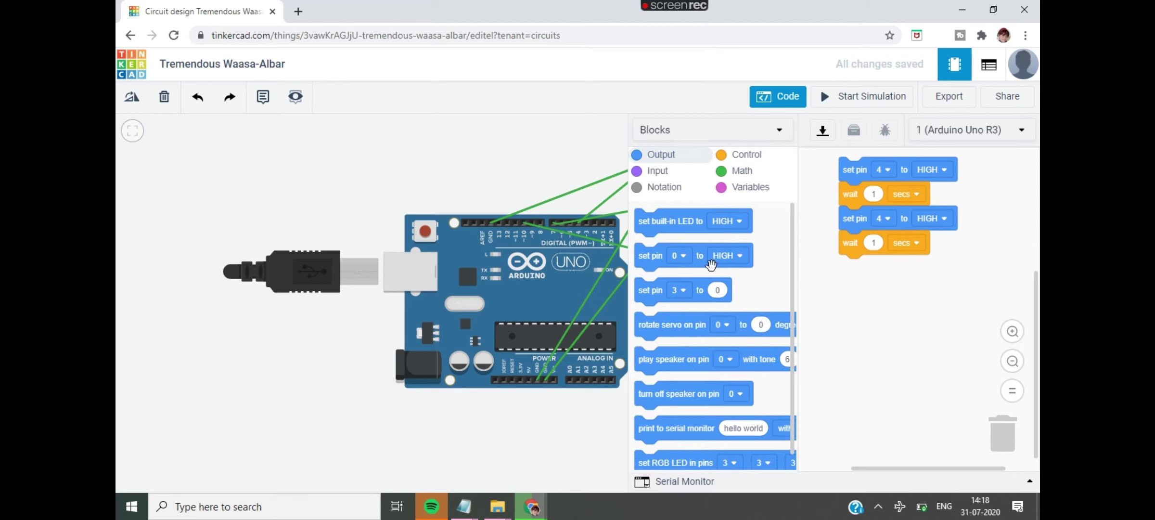
# Add a 'set pin 7 HIGH' block followed by 'wait 1 secs'
pyautogui.moveTo(710, 265)
pyautogui.mouseDown()
pyautogui.moveTo(934, 284)
pyautogui.moveTo(917, 282)
pyautogui.mouseUp()
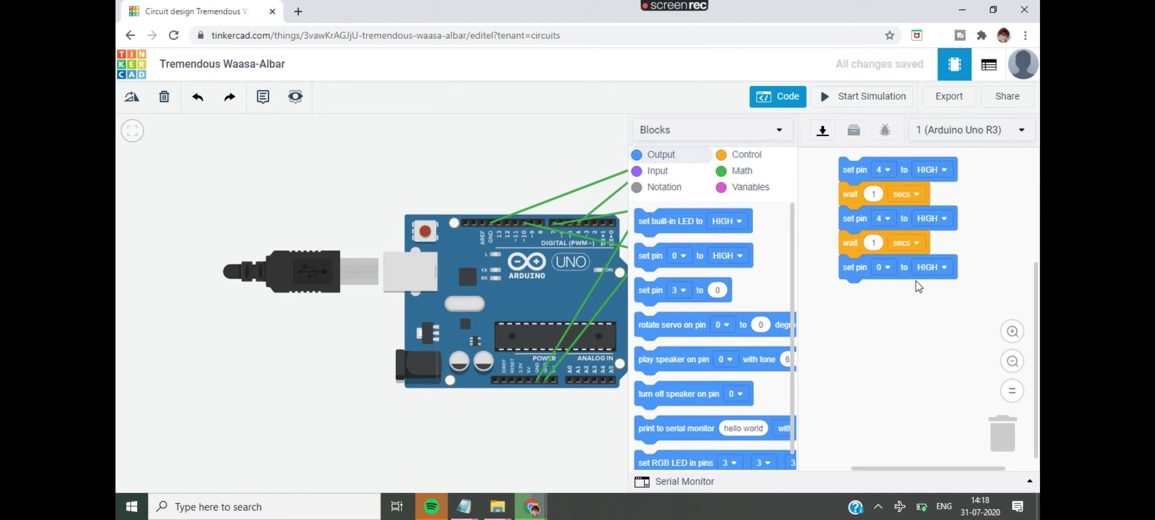
pyautogui.click(756, 155)
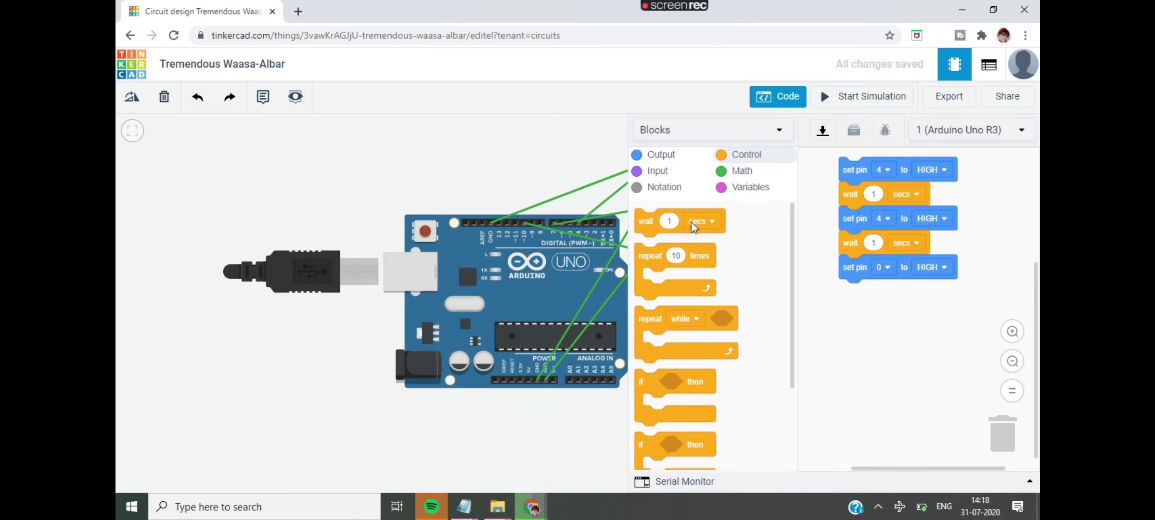
pyautogui.moveTo(660, 233); pyautogui.dragTo(867, 311)
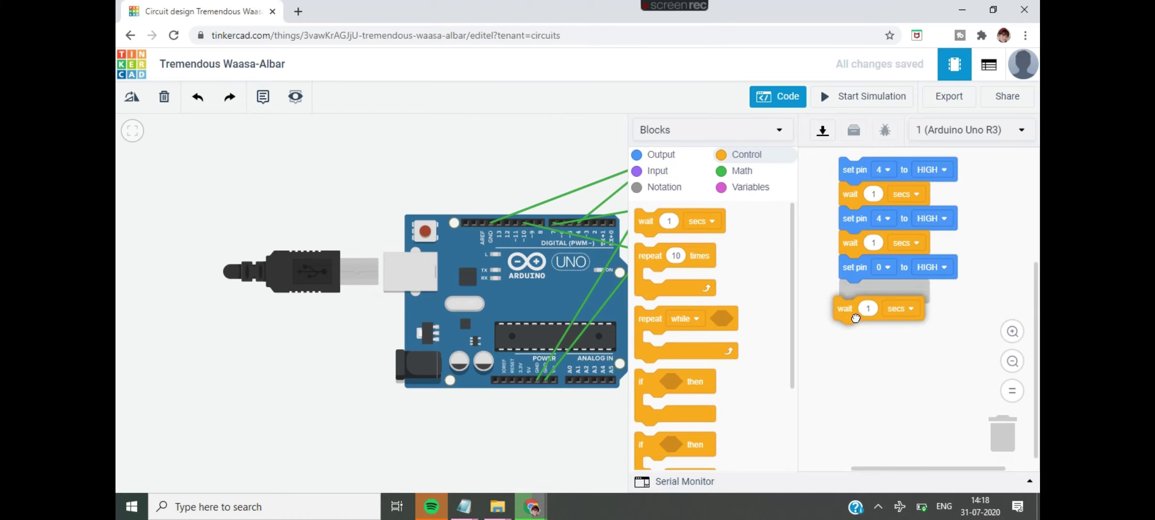
pyautogui.click(887, 266)
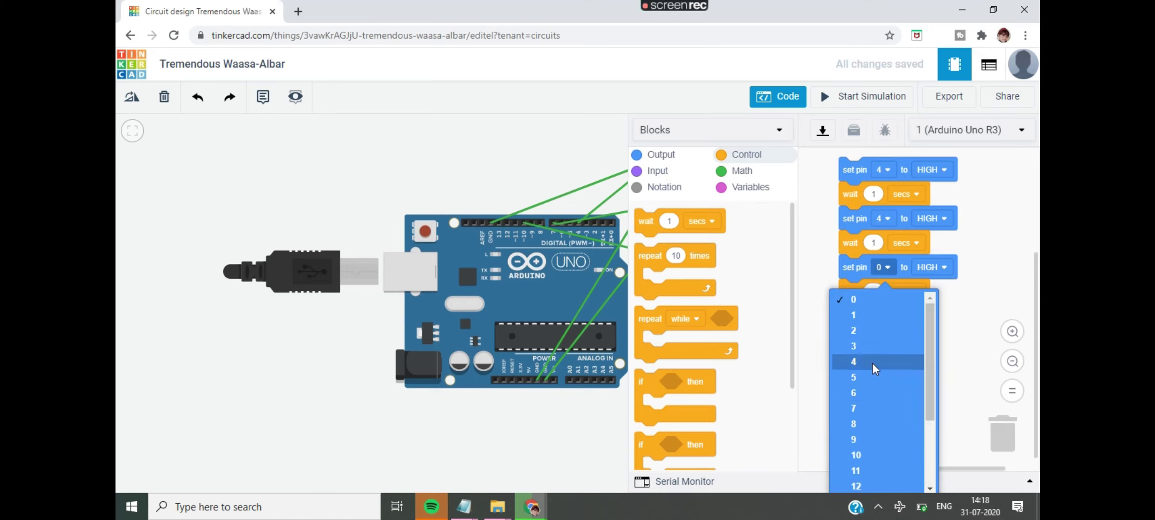
pyautogui.click(882, 413)
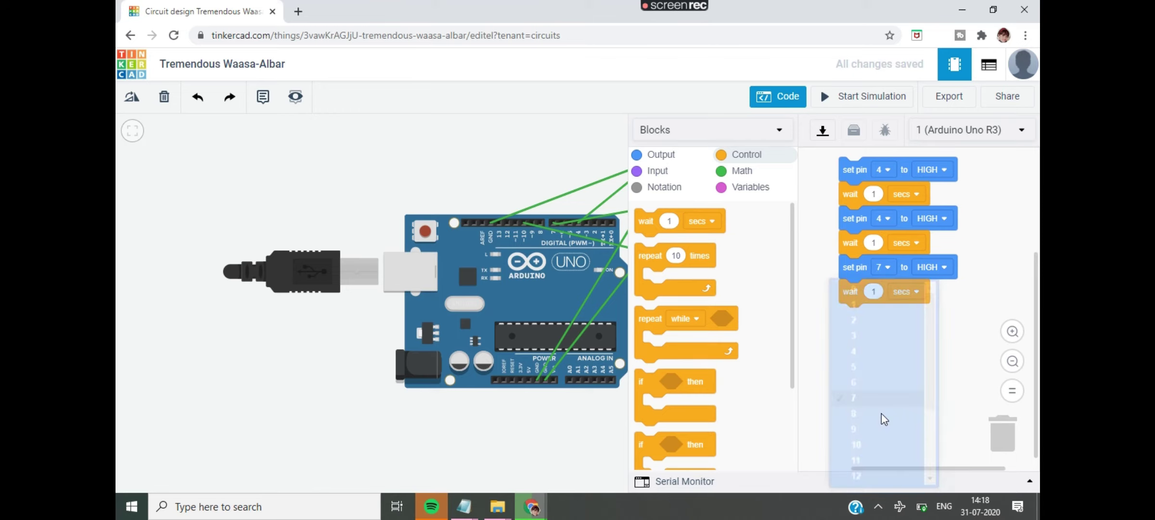
# Duplicate the pin 7 and wait pair at the bottom of the code
pyautogui.rightClick(849, 269)
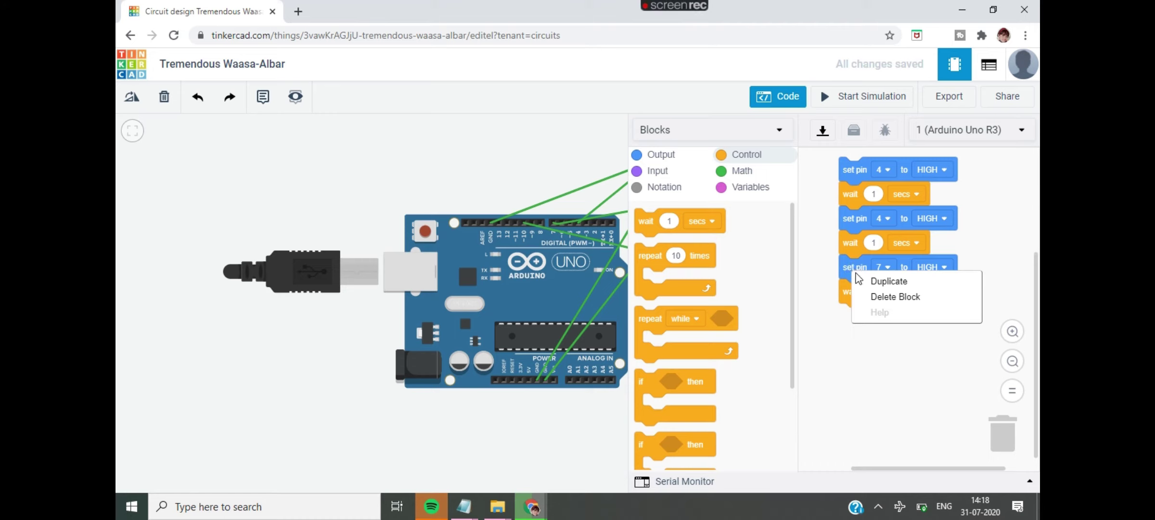
pyautogui.click(873, 284)
pyautogui.click(857, 324)
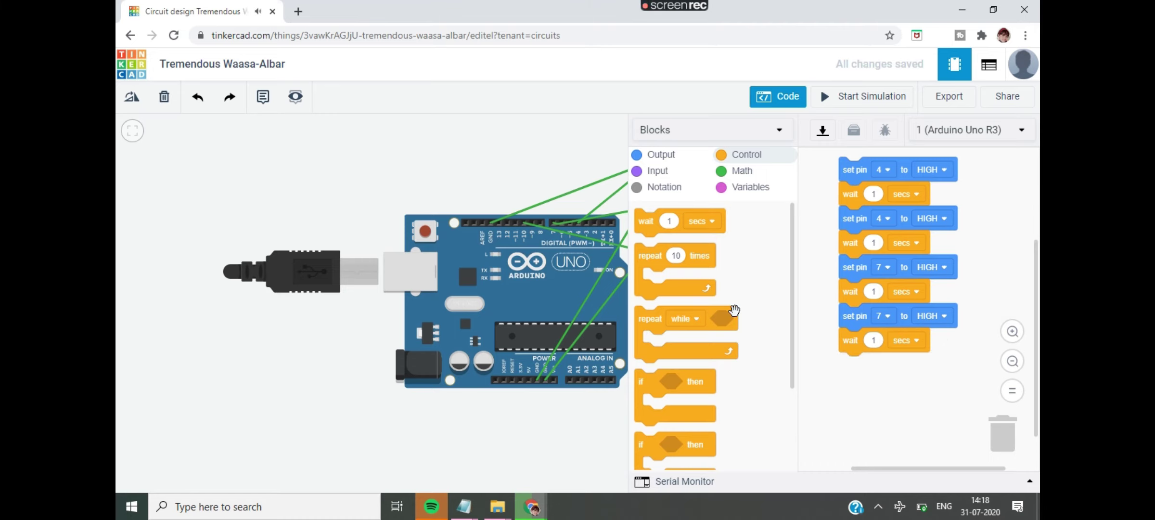
# Add a 'set pin 10 HIGH' block followed by 'wait 1 secs'
pyautogui.click(661, 156)
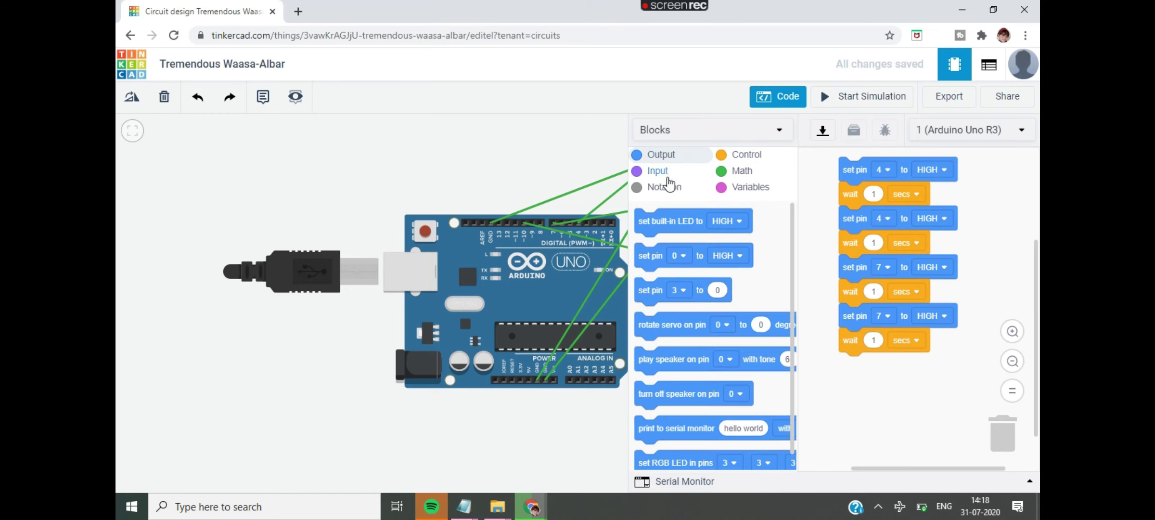
pyautogui.moveTo(692, 256); pyautogui.dragTo(892, 368)
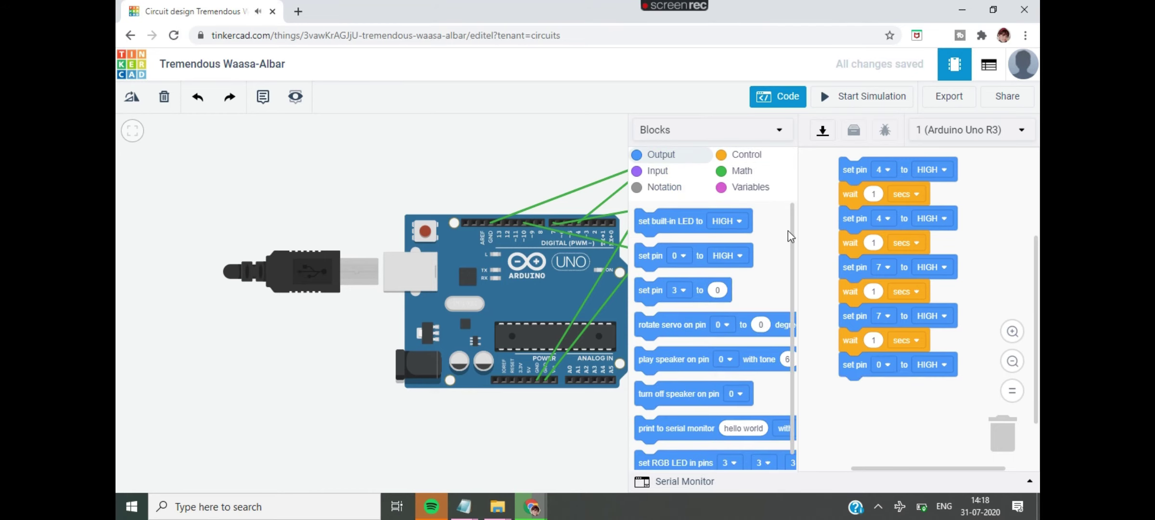
pyautogui.click(761, 156)
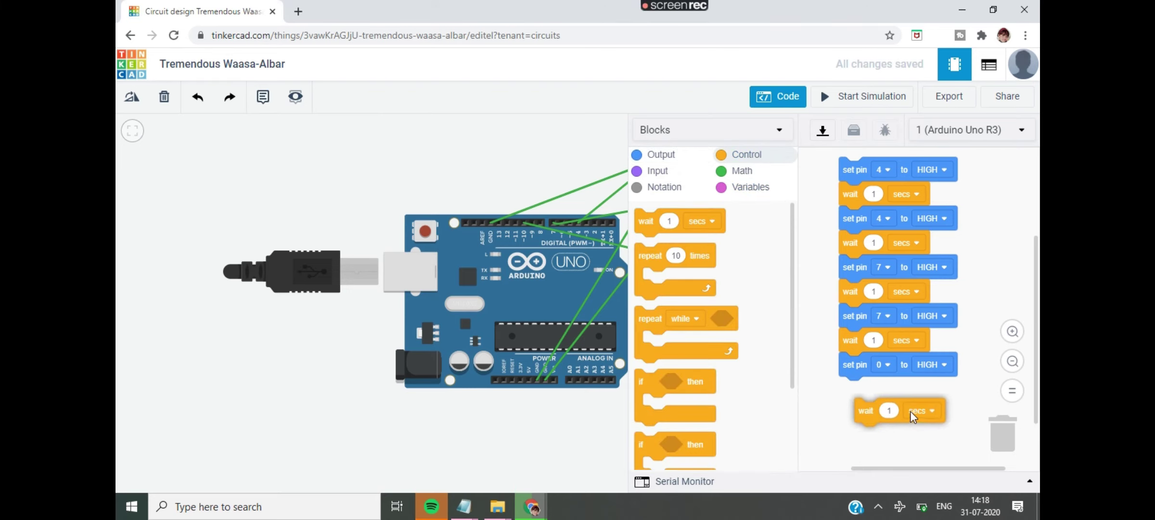
pyautogui.moveTo(694, 234); pyautogui.dragTo(903, 408)
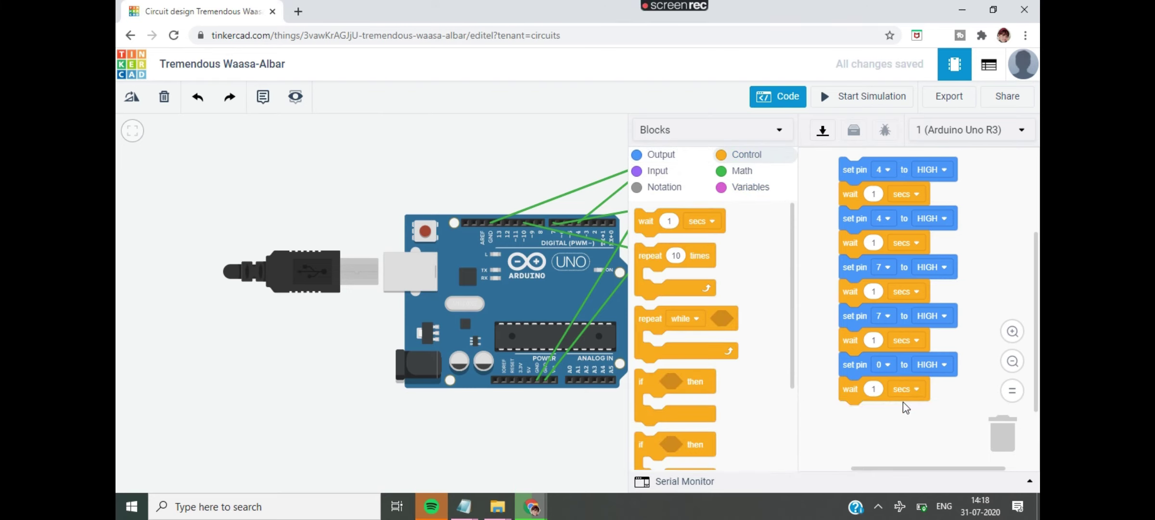
pyautogui.click(895, 369)
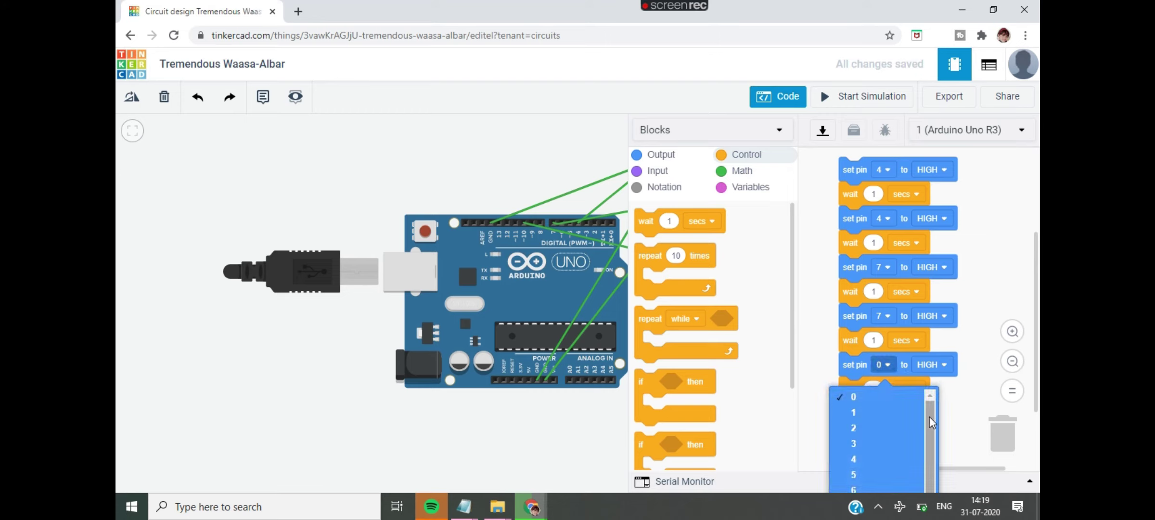
pyautogui.moveTo(929, 434); pyautogui.dragTo(935, 478)
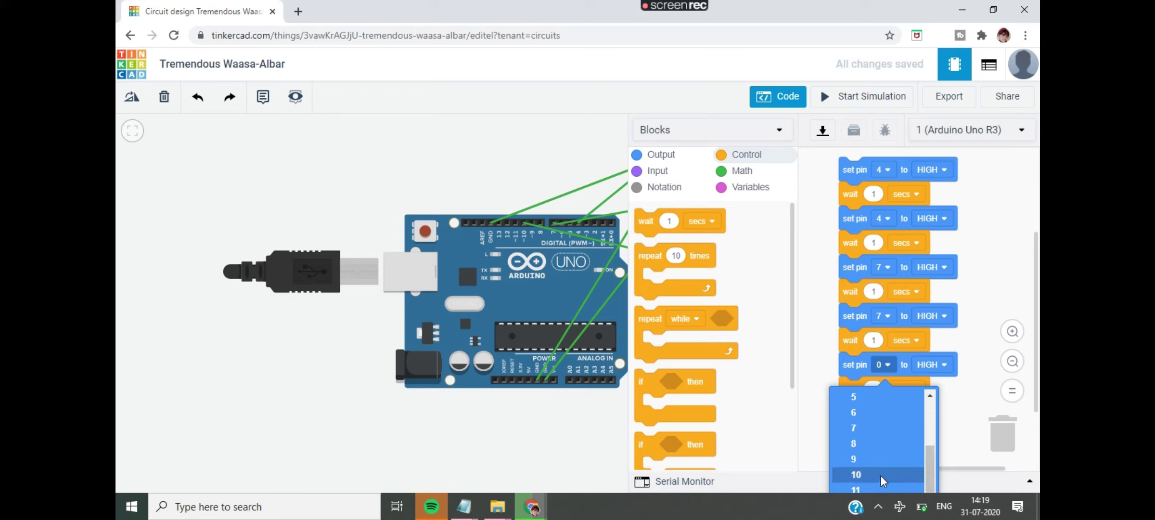
pyautogui.click(880, 475)
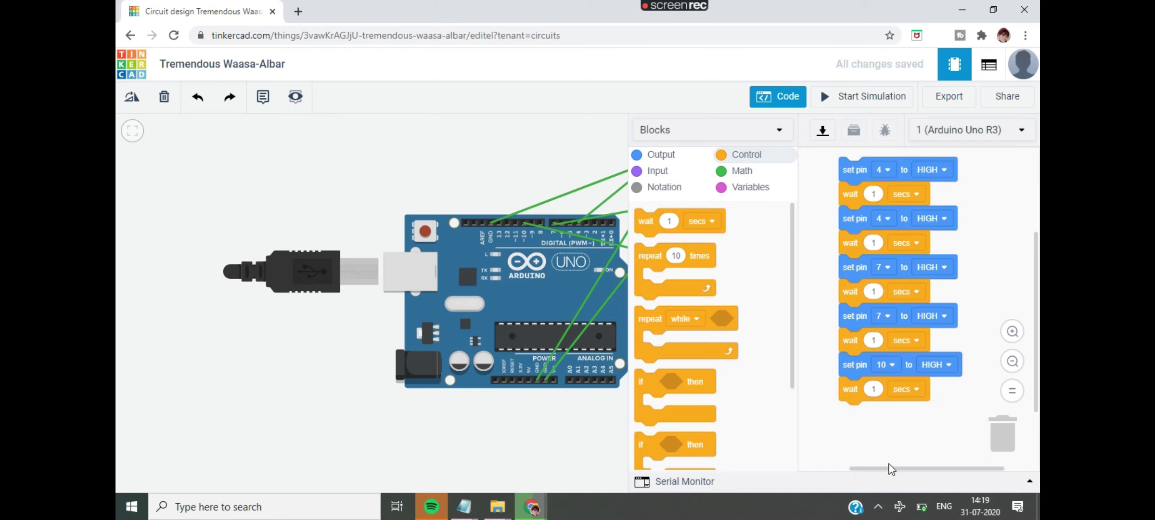
# Duplicate the pin 10 and wait pair at the end of the stack
pyautogui.rightClick(855, 368)
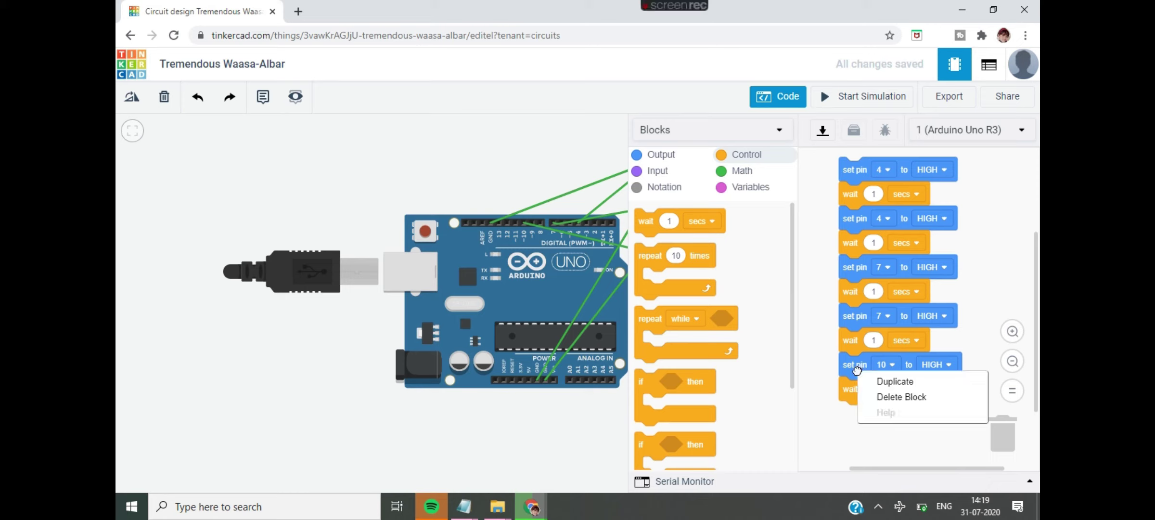
pyautogui.click(879, 381)
pyautogui.click(833, 398)
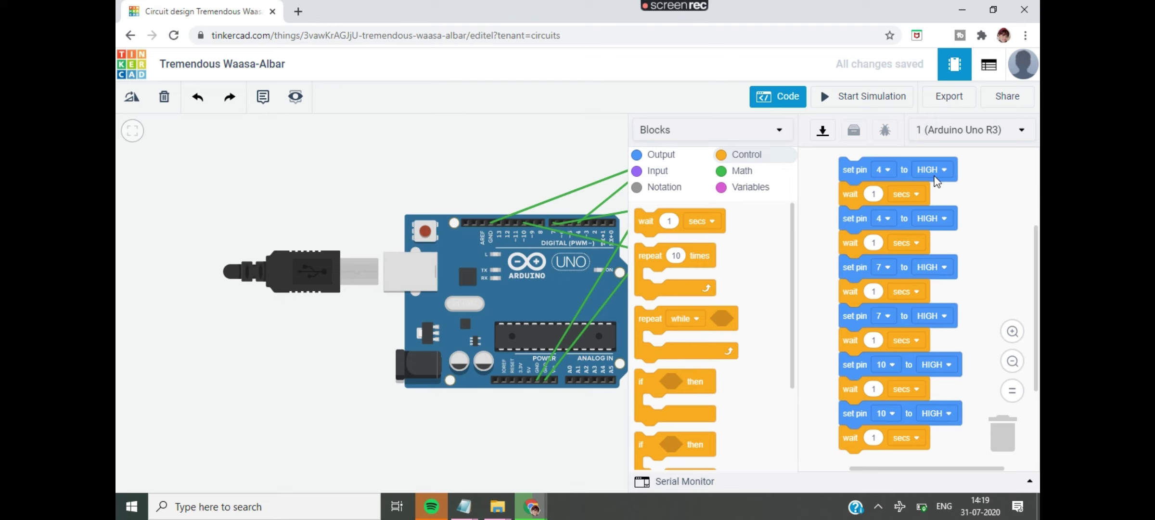
pyautogui.click(943, 219)
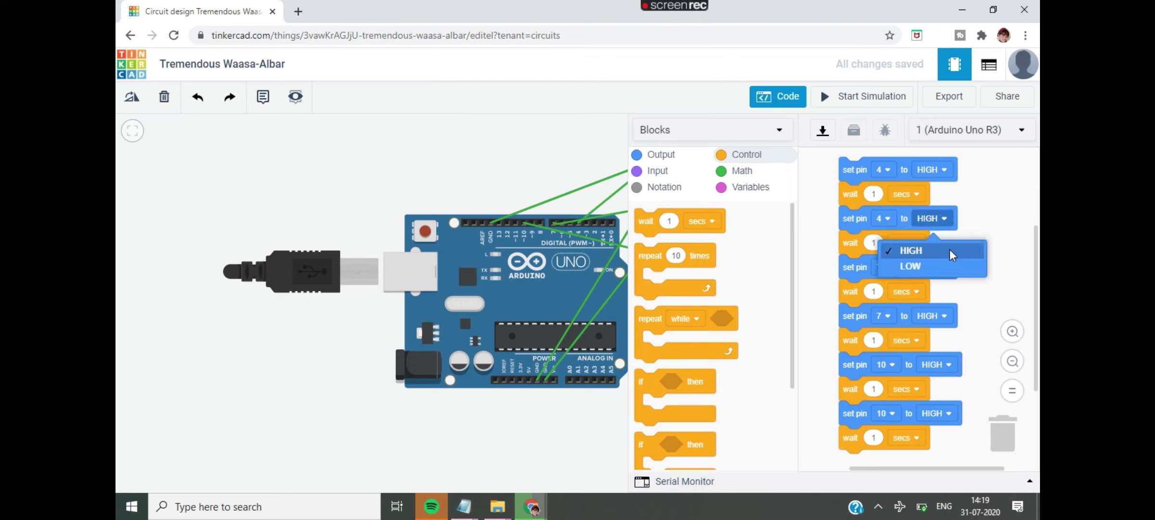
# Change the second pin 4, pin 7 and pin 10 blocks from HIGH to LOW
pyautogui.click(951, 269)
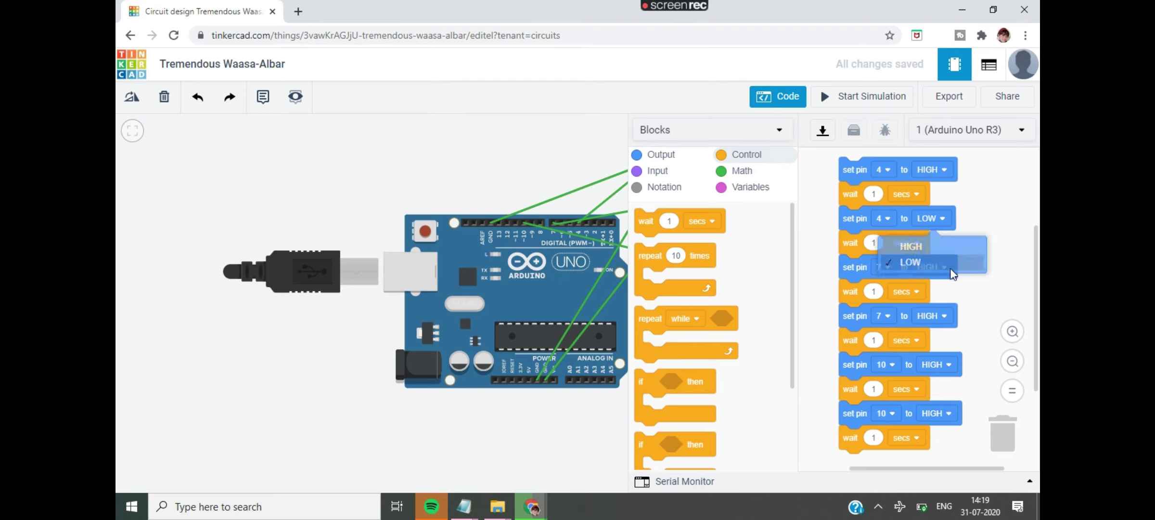
pyautogui.click(949, 321)
pyautogui.click(958, 365)
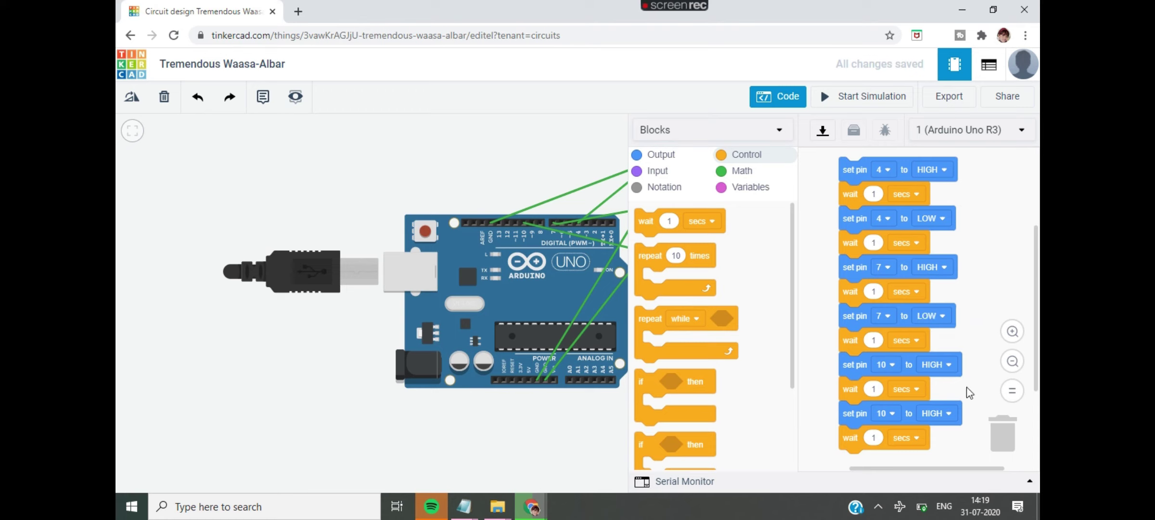
pyautogui.click(948, 415)
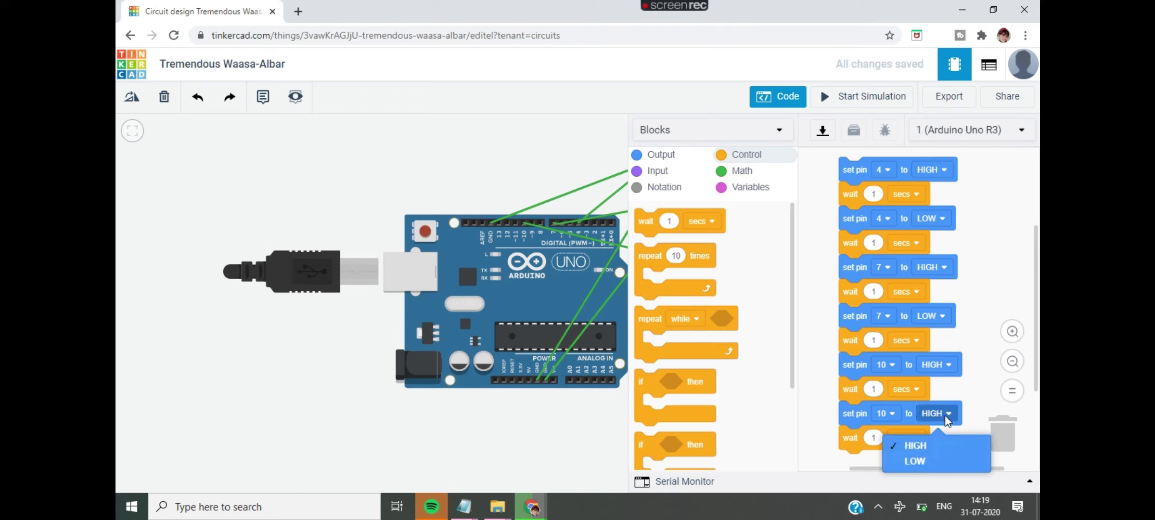
pyautogui.click(954, 460)
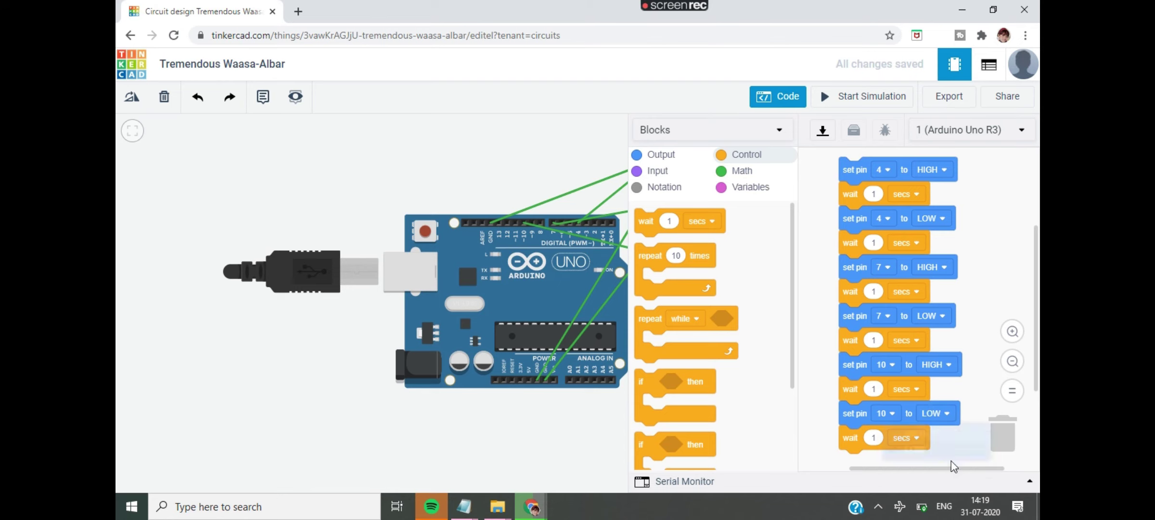
# Hide the code editor and run the three-LED Arduino circuit simulation
pyautogui.click(773, 106)
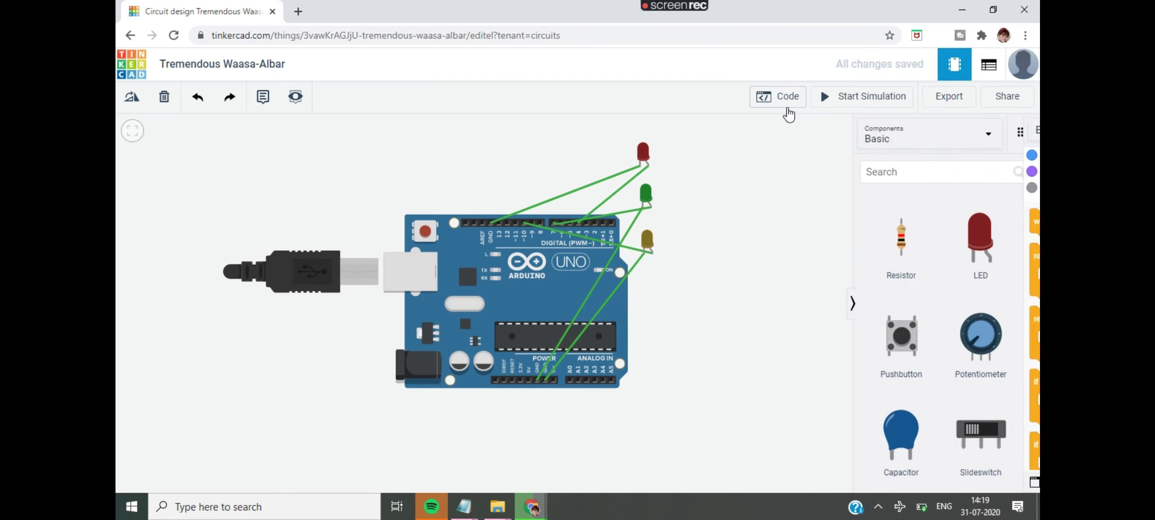
pyautogui.click(895, 106)
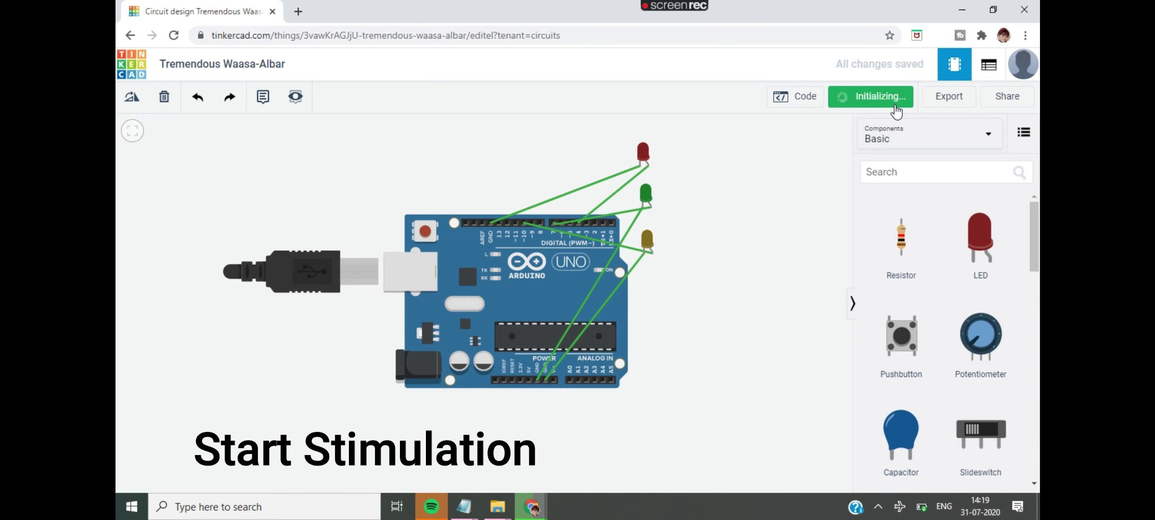